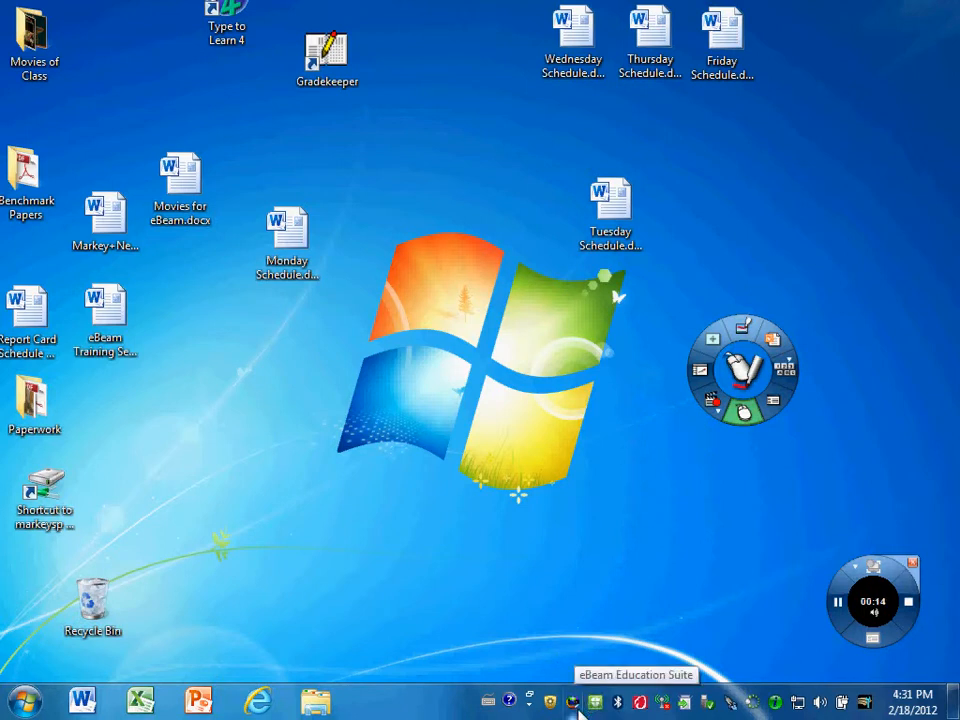
{"action": "left_click", "coordinate": [578, 708]}
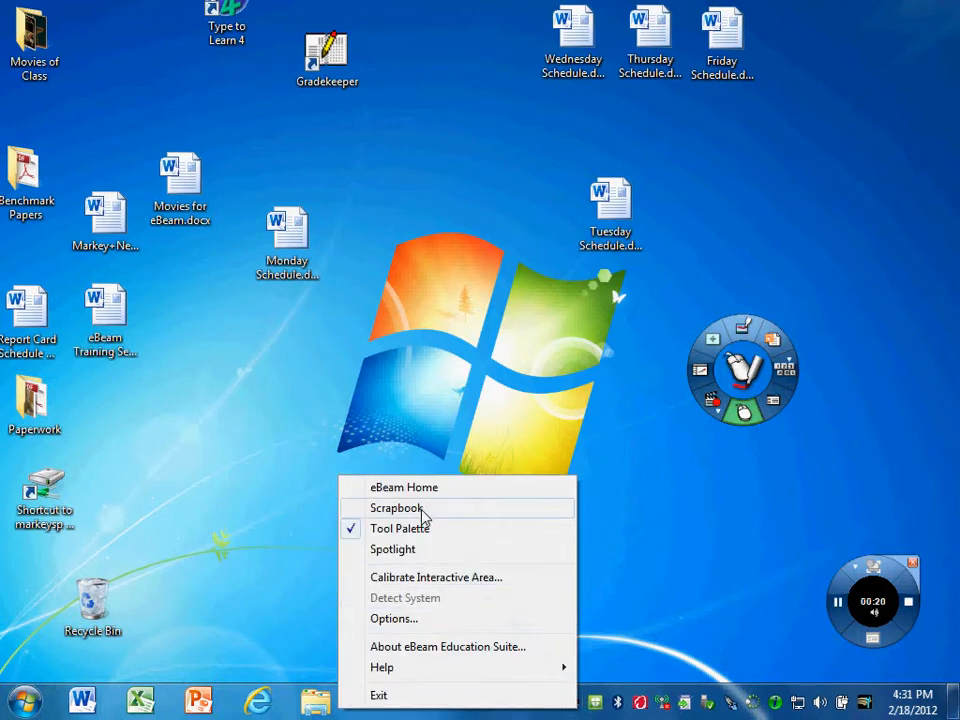
{"action": "left_click", "coordinate": [733, 476]}
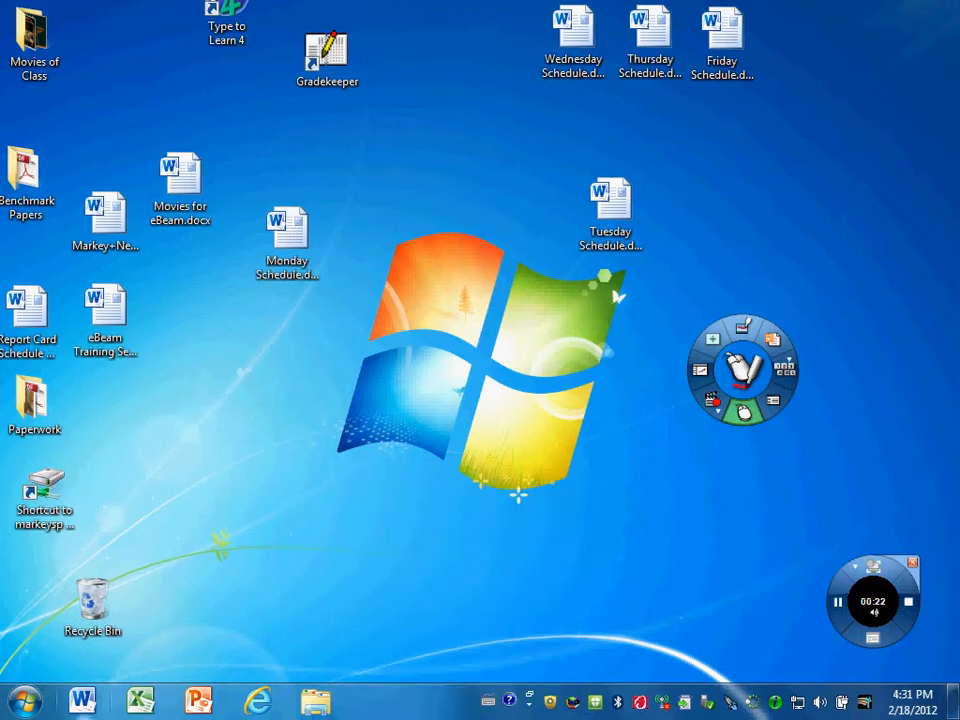
{"action": "left_click", "coordinate": [24, 700]}
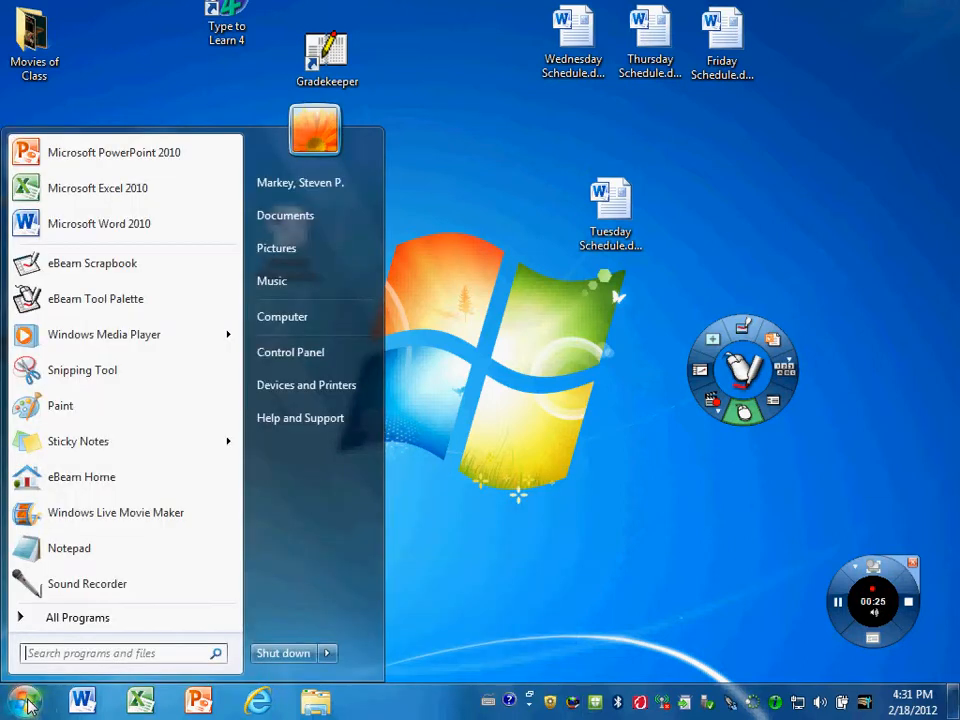
{"action": "left_click", "coordinate": [86, 627]}
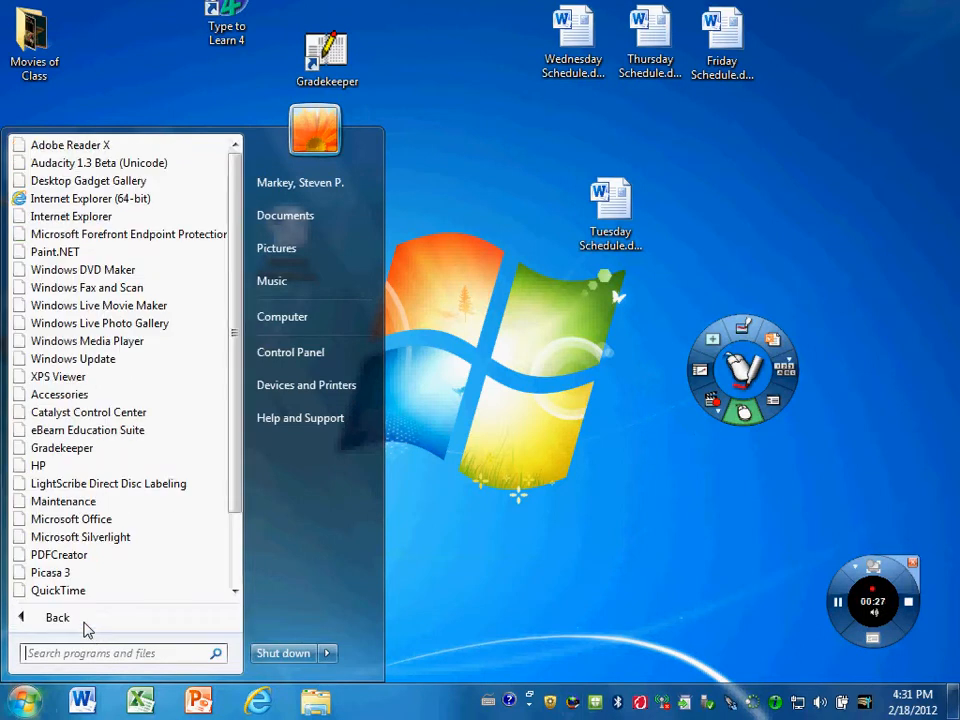
{"action": "left_click", "coordinate": [128, 443]}
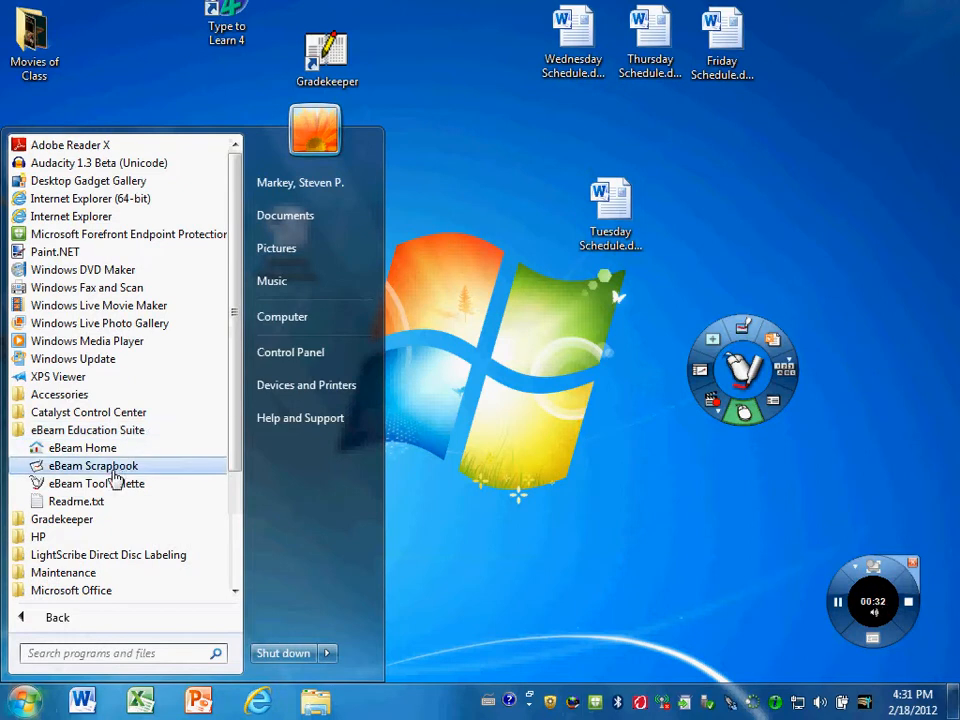
{"action": "left_click", "coordinate": [532, 441]}
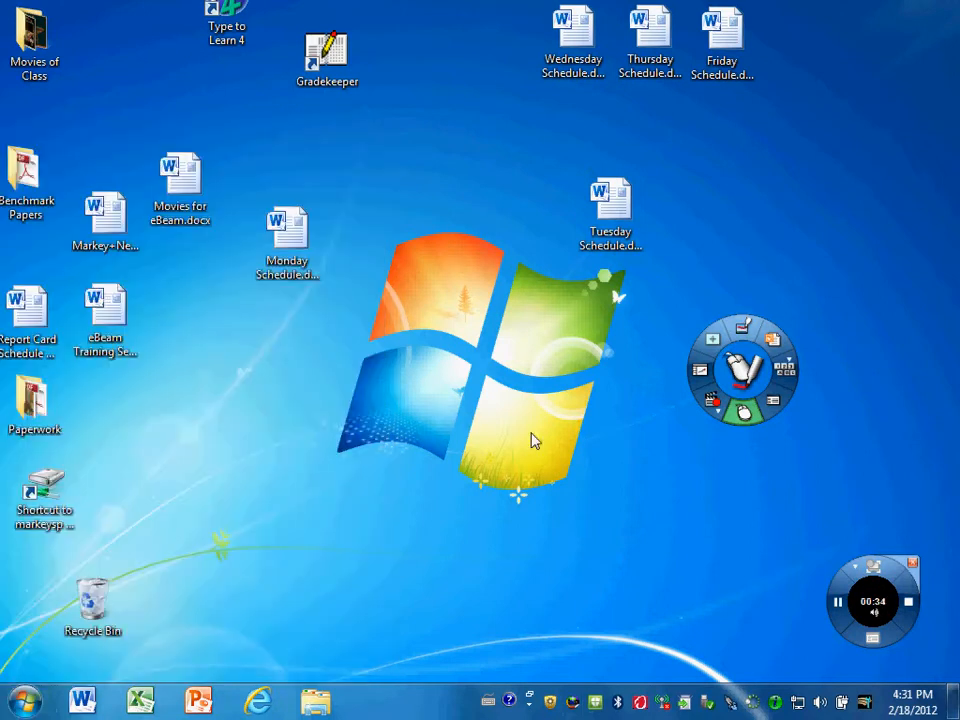
Move the eBeam tool palette higher on the desktop and launch Scrapbook from it
{"action": "left_click_drag", "start_coordinate": [738, 329], "coordinate": [803, 242]}
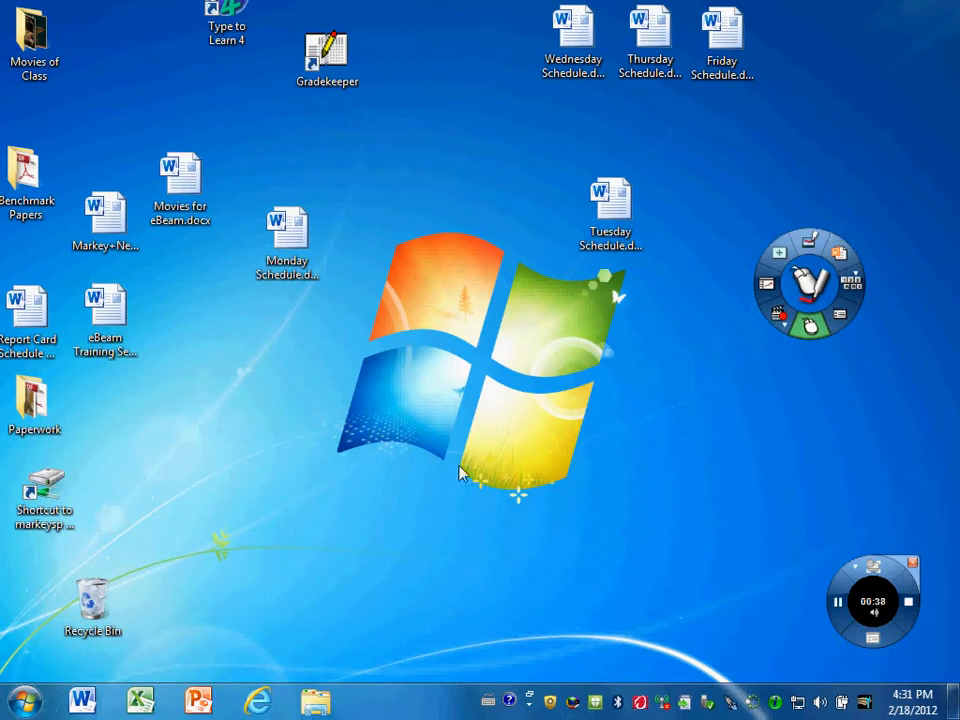
{"action": "right_click", "coordinate": [767, 289]}
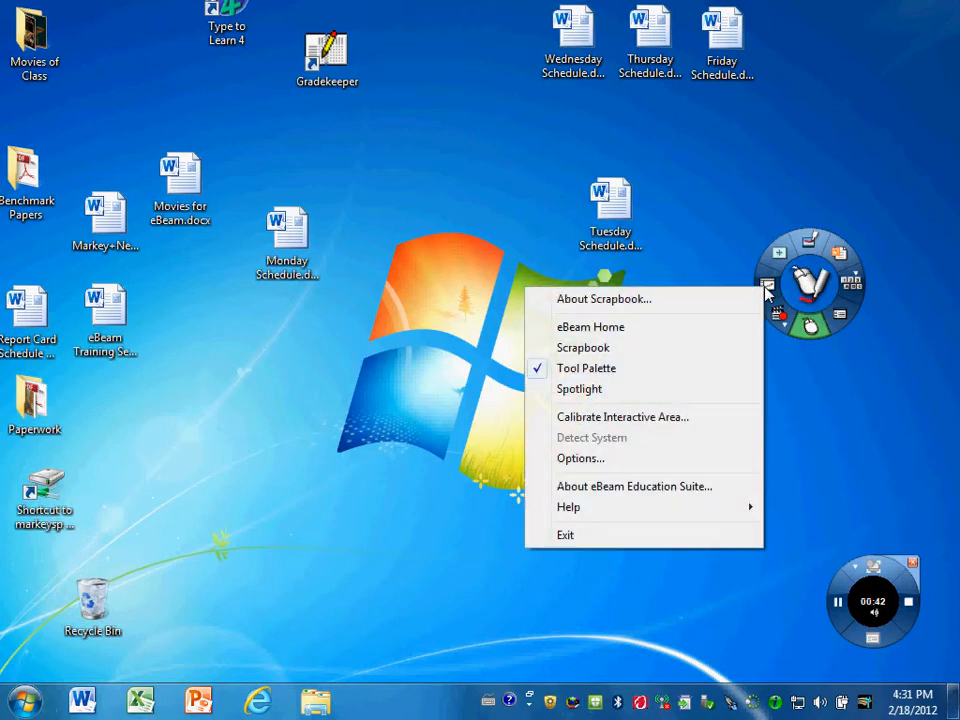
{"action": "left_click", "coordinate": [767, 289]}
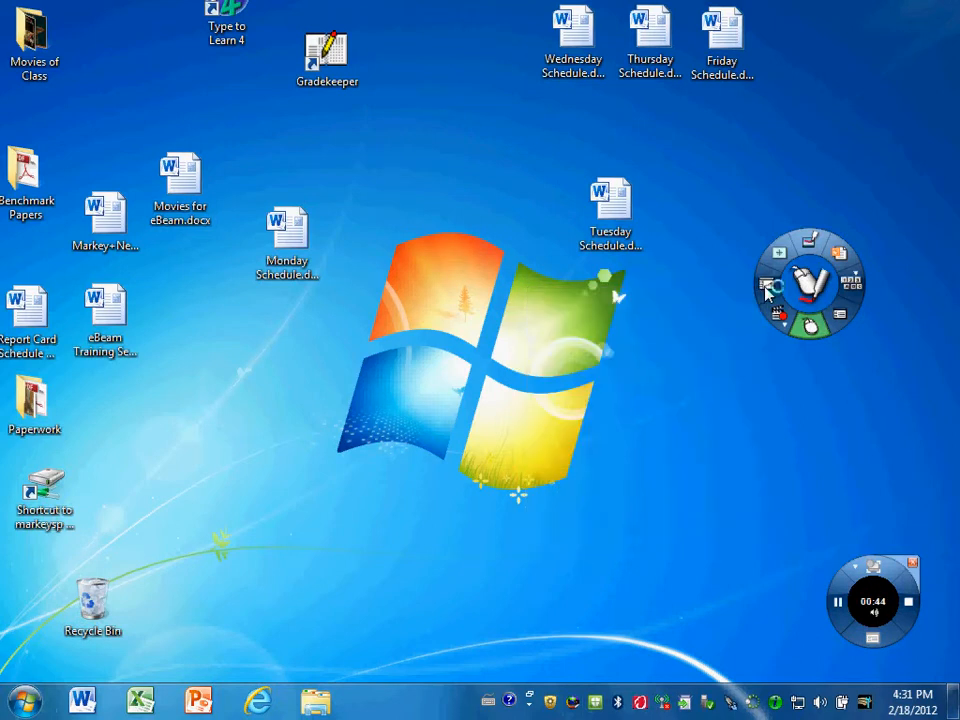
{"action": "left_click", "coordinate": [767, 290]}
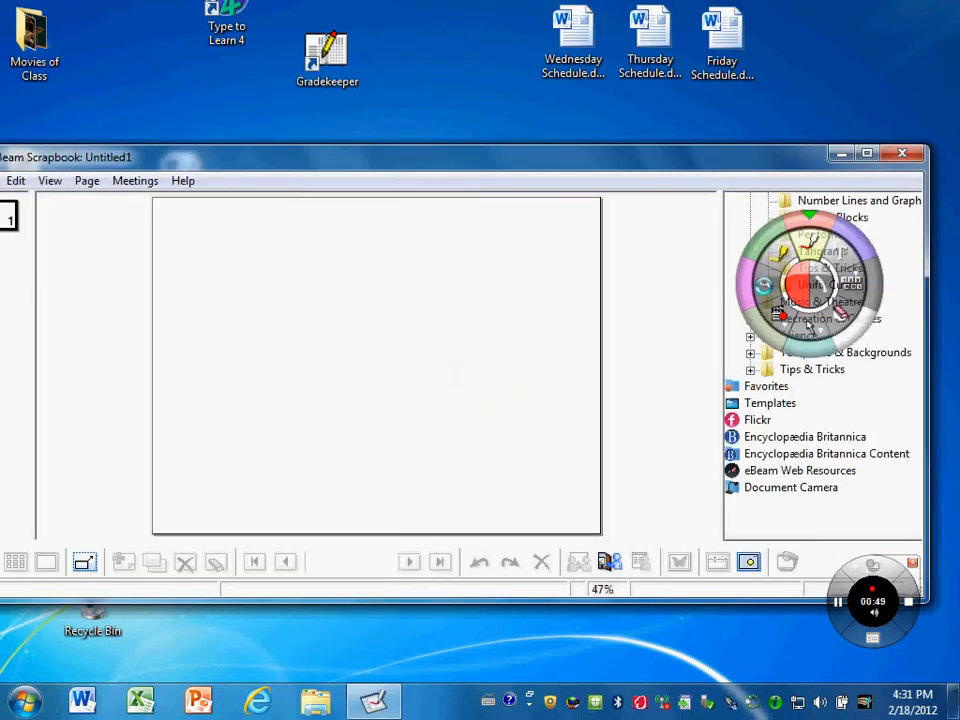
Maximize the Scrapbook window and move the tool palette off the page onto the Gallery area
{"action": "left_click_drag", "start_coordinate": [798, 221], "coordinate": [599, 288]}
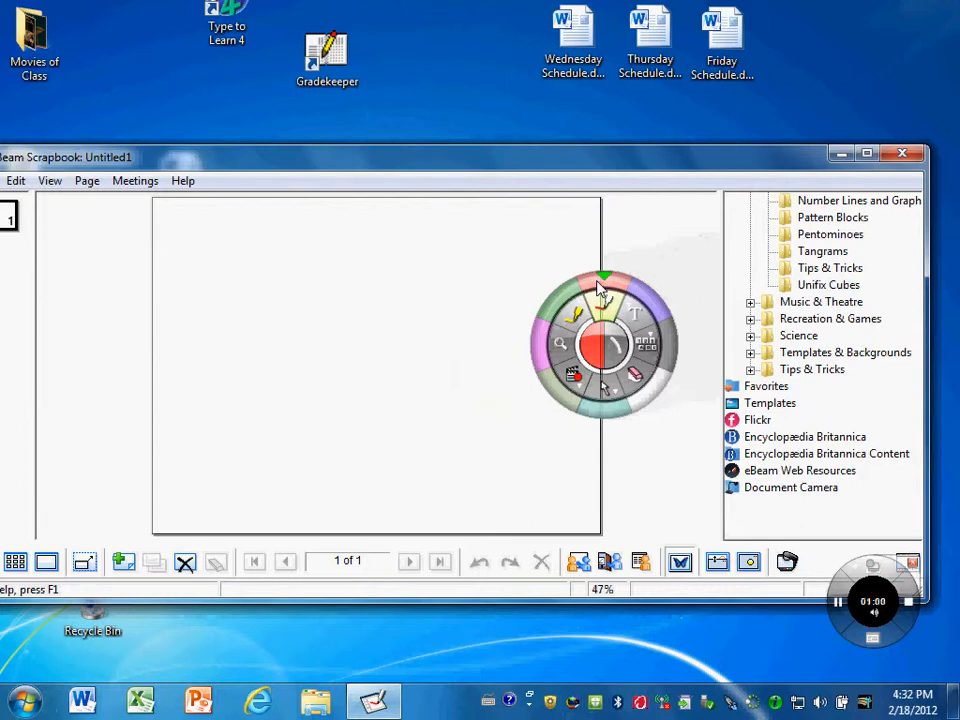
{"action": "left_click_drag", "start_coordinate": [644, 169], "coordinate": [674, 165]}
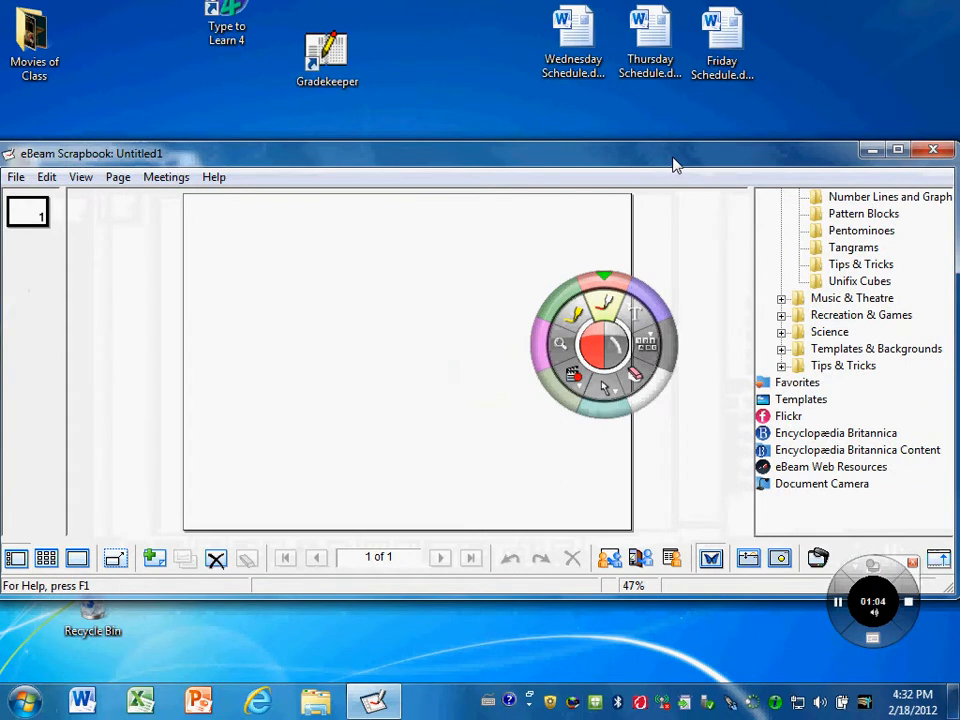
{"action": "left_click", "coordinate": [899, 151]}
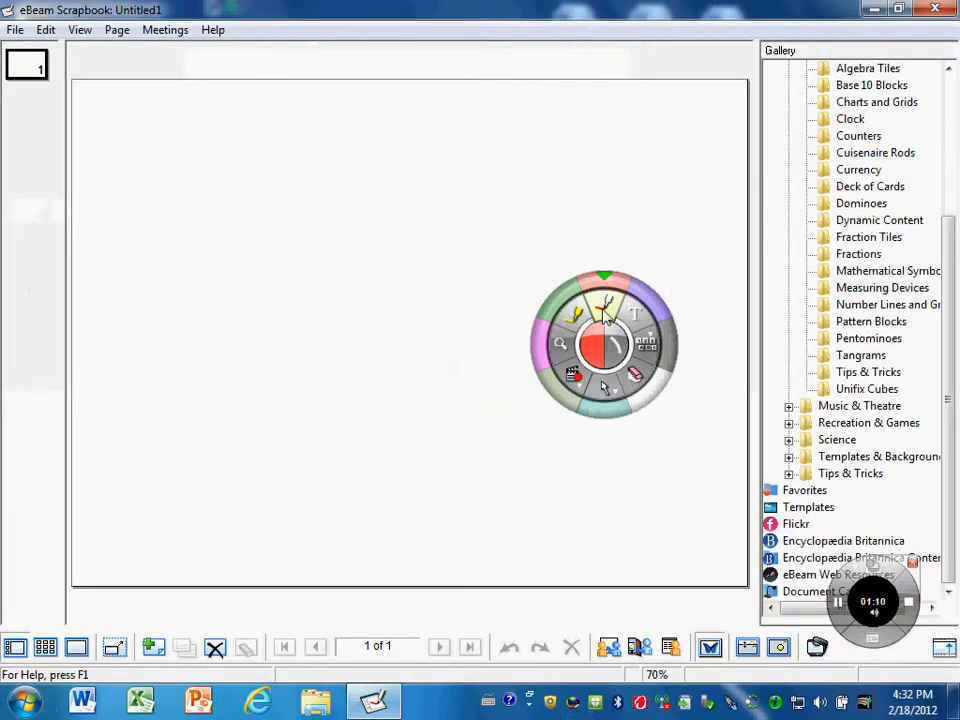
{"action": "left_click_drag", "start_coordinate": [612, 300], "coordinate": [857, 315]}
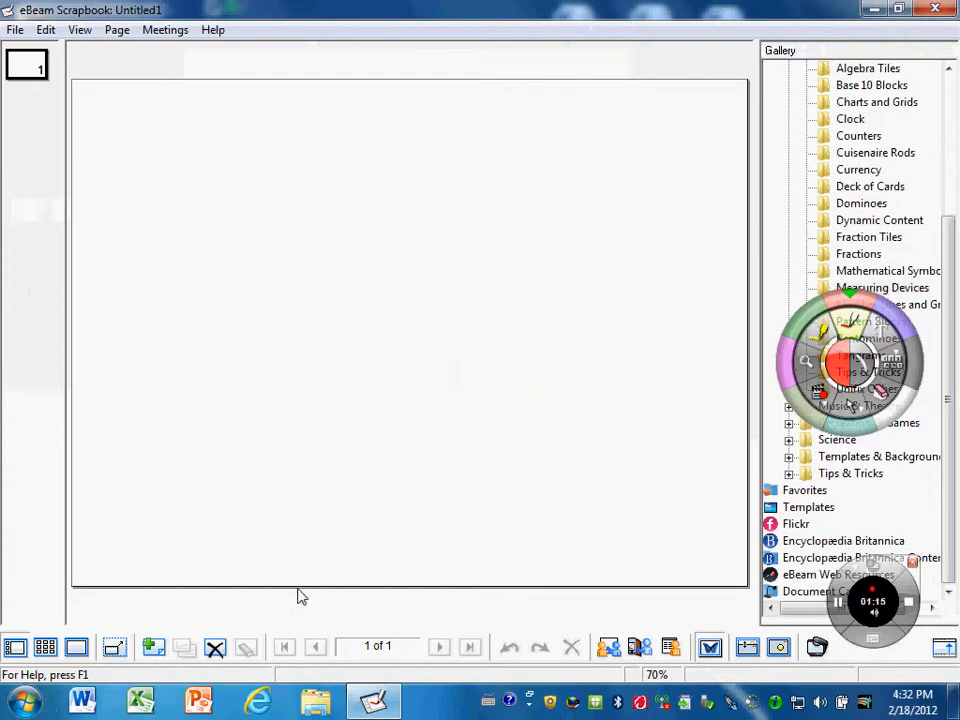
Try the full-screen page view with the main toolbar repositioned, and return to the windowed view
{"action": "left_click", "coordinate": [116, 650]}
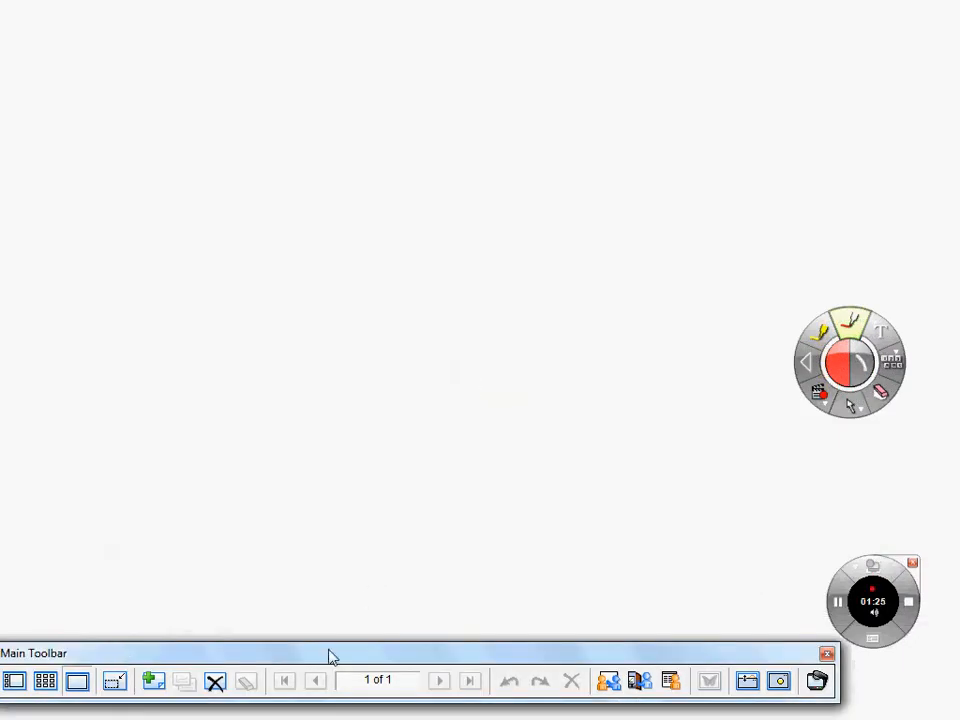
{"action": "left_click_drag", "start_coordinate": [322, 660], "coordinate": [413, 658]}
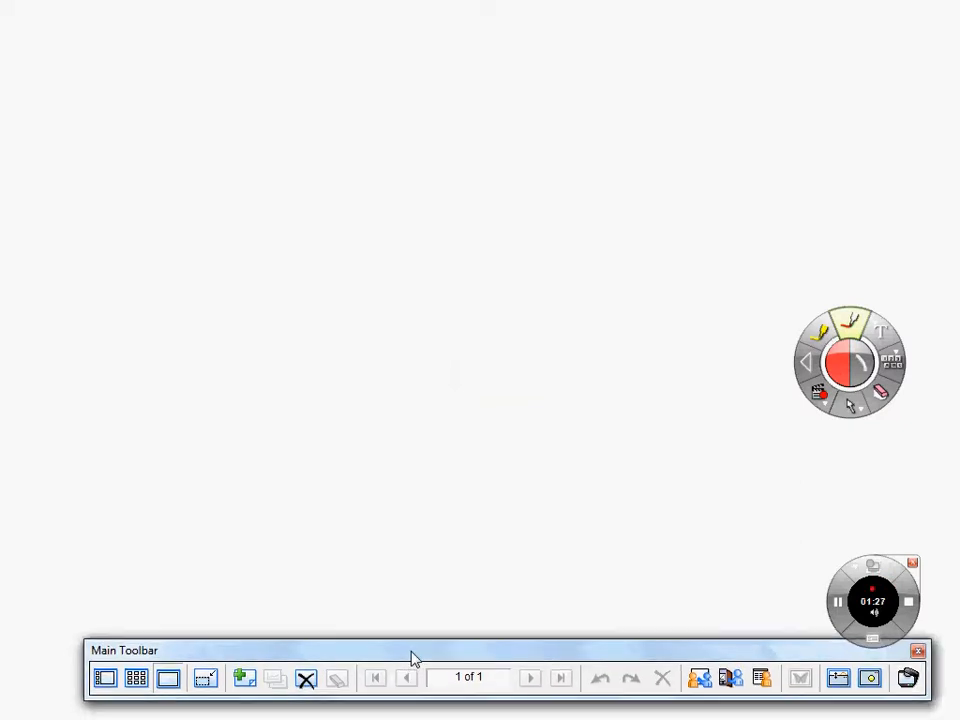
{"action": "left_click", "coordinate": [202, 680]}
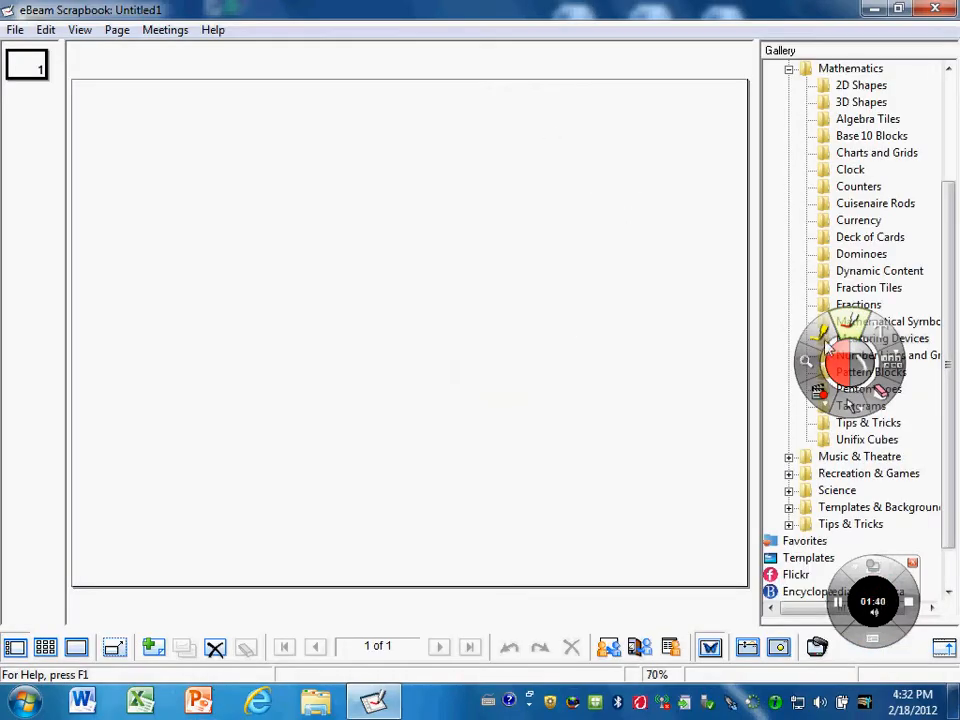
Move the tool palette off the Gallery and handwrite the presenter's first name in red across the upper half of page 1
{"action": "left_click_drag", "start_coordinate": [855, 329], "coordinate": [695, 154]}
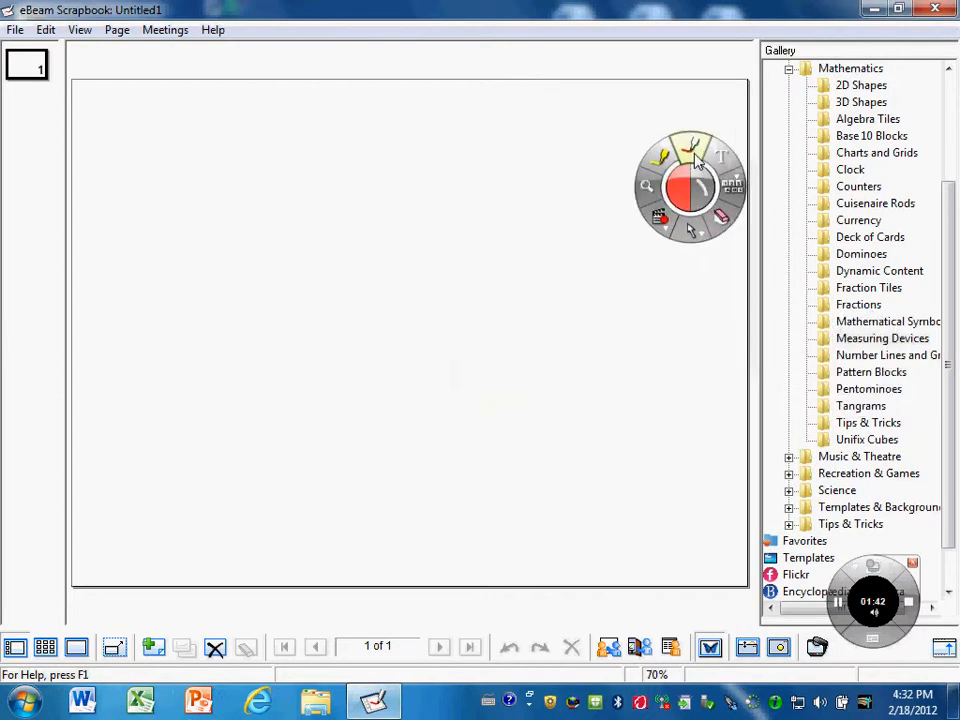
{"action": "mouse_move", "coordinate": [257, 160]}
{"action": "left_mouse_down"}
{"action": "mouse_move", "coordinate": [238, 159]}
{"action": "mouse_move", "coordinate": [191, 197]}
{"action": "mouse_move", "coordinate": [240, 216]}
{"action": "mouse_move", "coordinate": [289, 266]}
{"action": "mouse_move", "coordinate": [279, 281]}
{"action": "mouse_move", "coordinate": [191, 297]}
{"action": "left_mouse_up"}
{"action": "left_click_drag", "start_coordinate": [333, 165], "coordinate": [329, 292]}
{"action": "left_click_drag", "start_coordinate": [316, 204], "coordinate": [358, 204]}
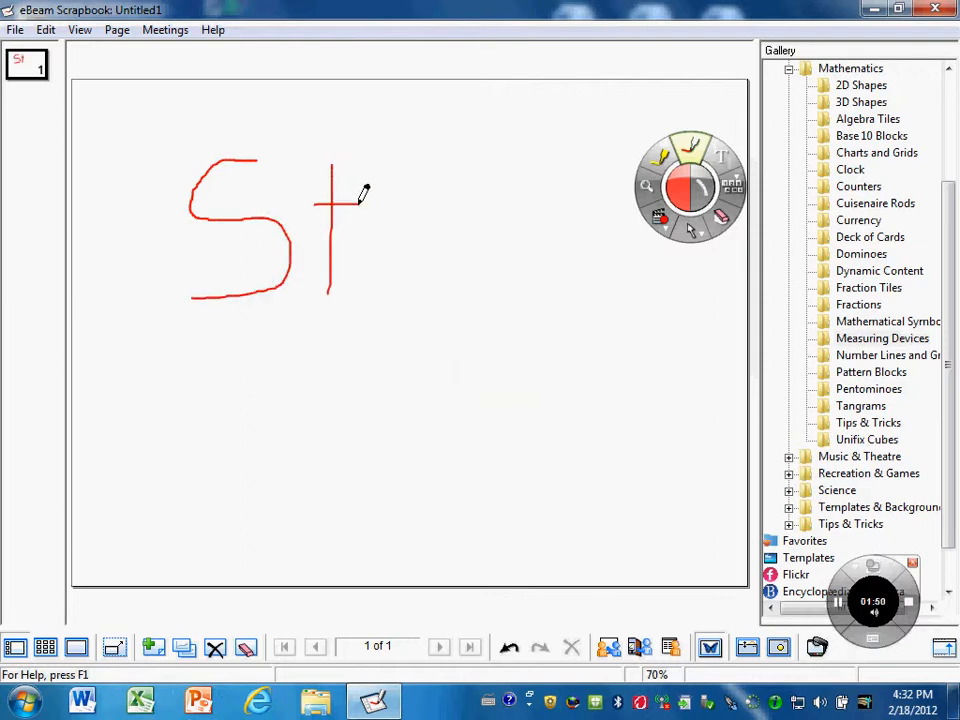
{"action": "mouse_move", "coordinate": [377, 251]}
{"action": "left_mouse_down"}
{"action": "mouse_move", "coordinate": [431, 221]}
{"action": "mouse_move", "coordinate": [386, 277]}
{"action": "mouse_move", "coordinate": [424, 288]}
{"action": "left_mouse_up"}
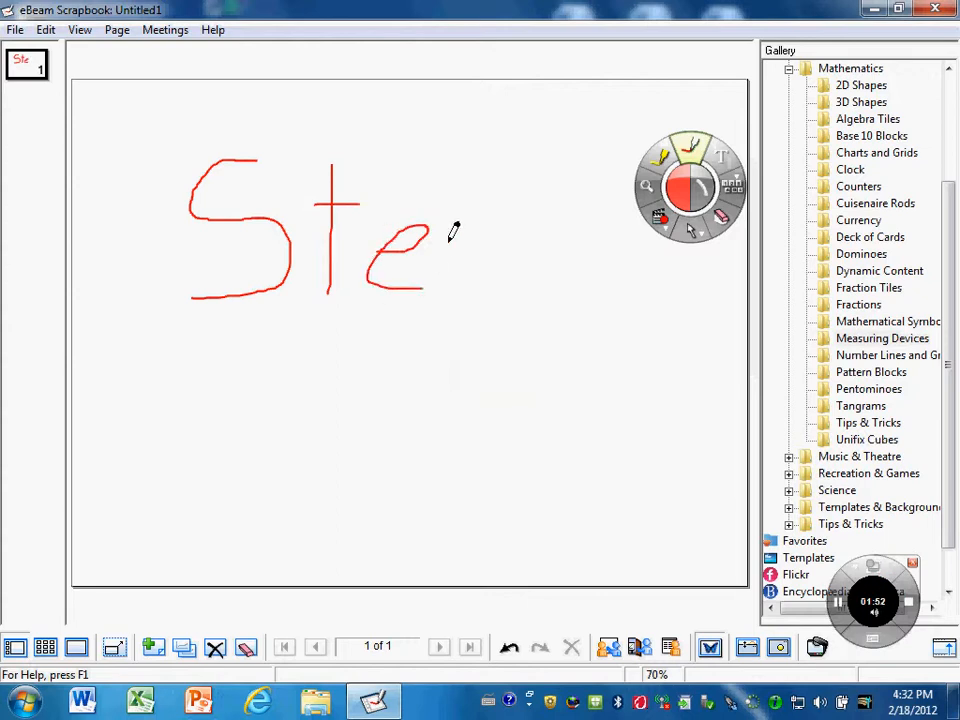
{"action": "mouse_move", "coordinate": [449, 232]}
{"action": "left_mouse_down"}
{"action": "mouse_move", "coordinate": [461, 266]}
{"action": "mouse_move", "coordinate": [478, 232]}
{"action": "mouse_move", "coordinate": [506, 225]}
{"action": "mouse_move", "coordinate": [518, 272]}
{"action": "mouse_move", "coordinate": [540, 283]}
{"action": "left_mouse_up"}
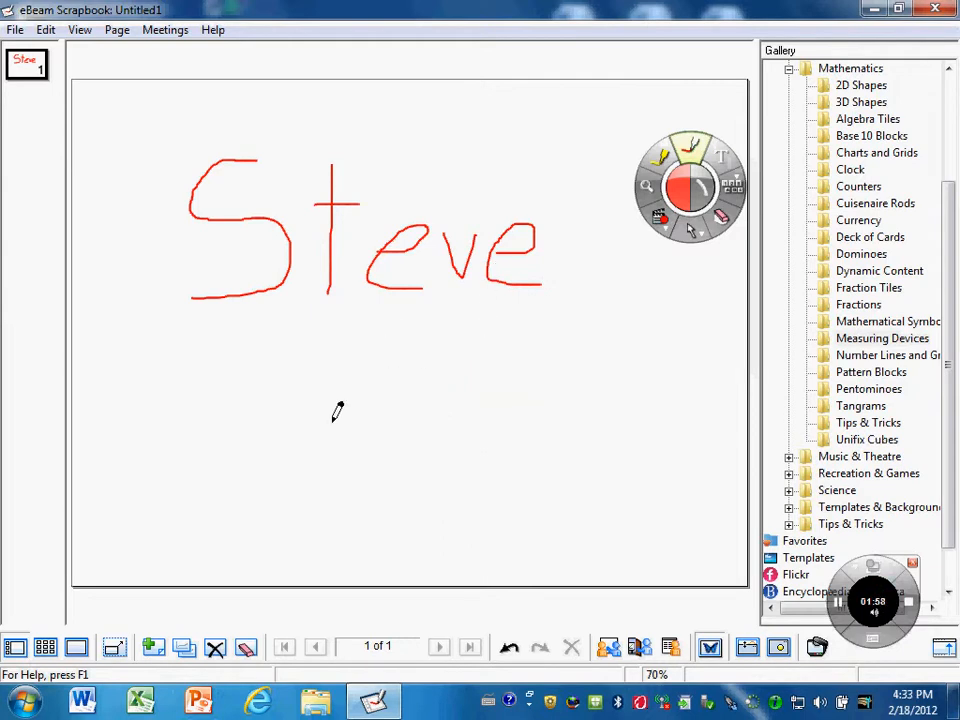
Add a second blank page and handwrite "4." on it in red, undoing any stray stroke
{"action": "left_click", "coordinate": [153, 648]}
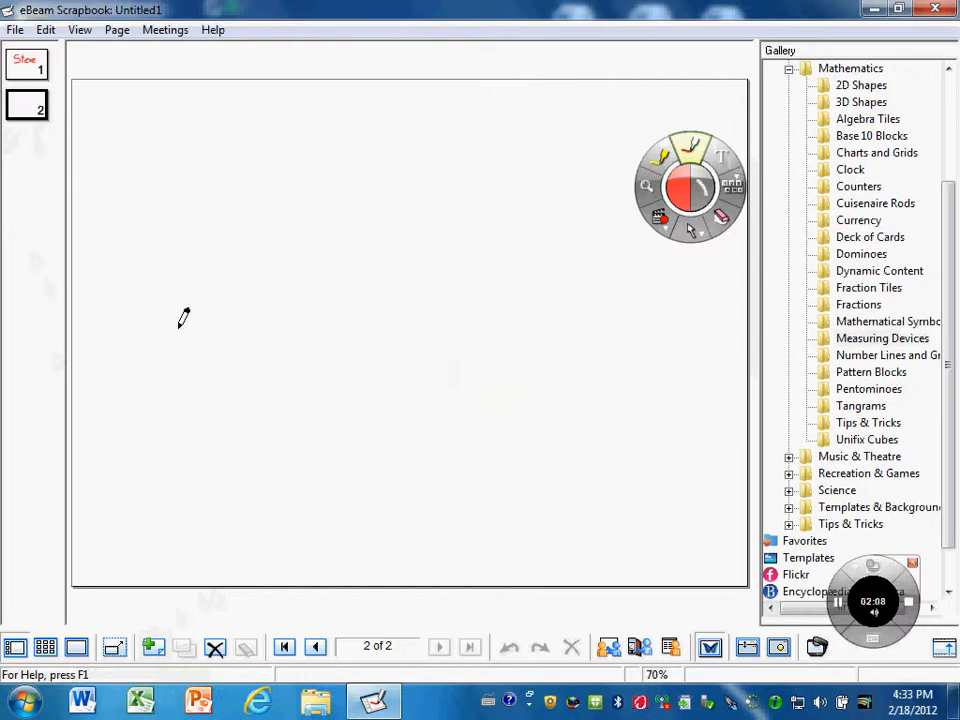
{"action": "mouse_move", "coordinate": [248, 230]}
{"action": "left_mouse_down"}
{"action": "mouse_move", "coordinate": [246, 255]}
{"action": "mouse_move", "coordinate": [515, 80]}
{"action": "left_mouse_up"}
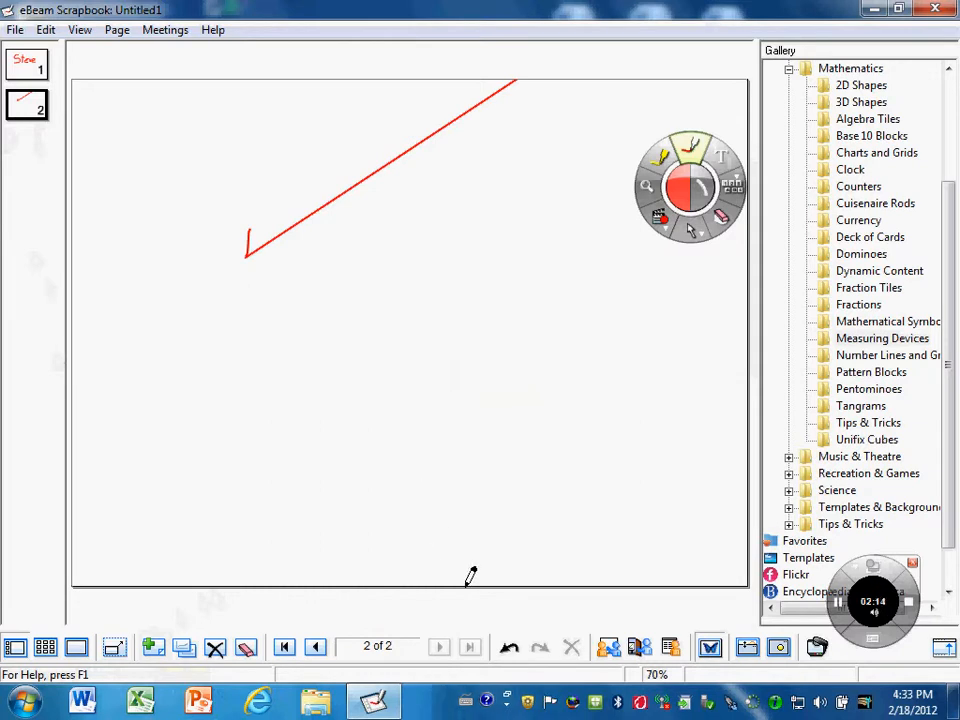
{"action": "left_click", "coordinate": [511, 651]}
{"action": "mouse_move", "coordinate": [224, 225]}
{"action": "left_mouse_down"}
{"action": "mouse_move", "coordinate": [220, 305]}
{"action": "mouse_move", "coordinate": [309, 313]}
{"action": "left_mouse_up"}
{"action": "left_click_drag", "start_coordinate": [275, 225], "coordinate": [264, 429]}
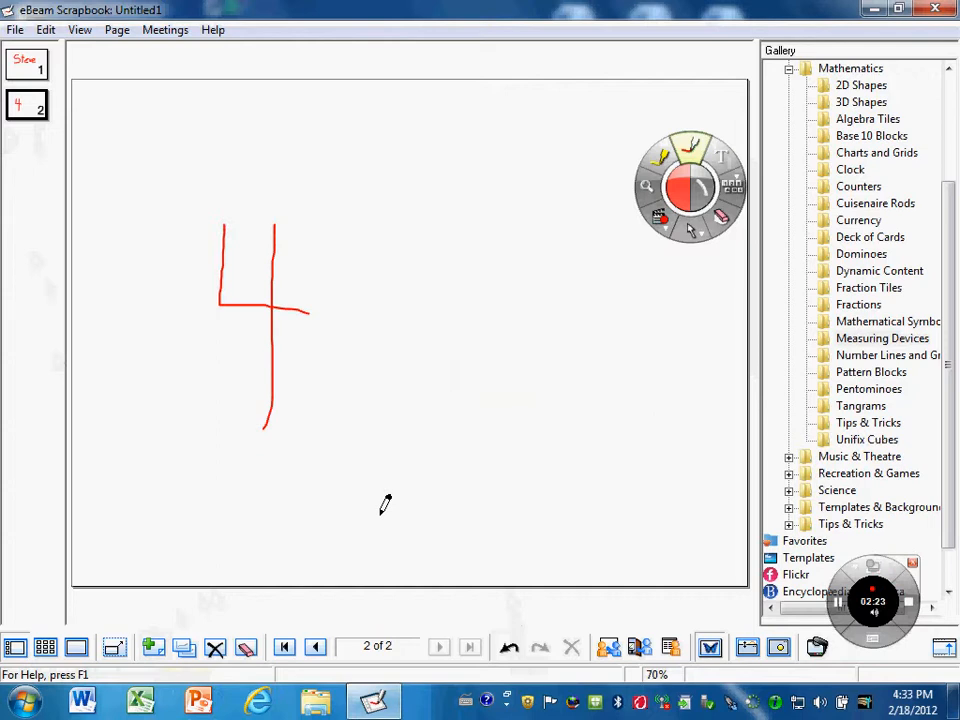
{"action": "left_click", "coordinate": [316, 422]}
Duplicate the "4." page four times so the scrapbook has six pages
{"action": "left_click", "coordinate": [183, 650]}
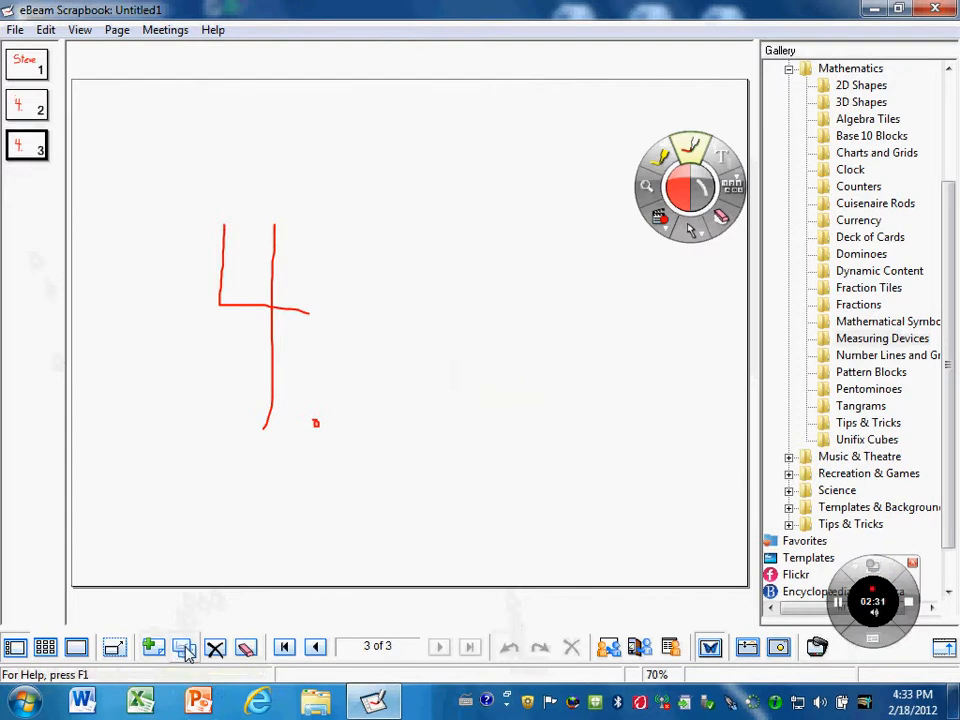
{"action": "left_click", "coordinate": [183, 650]}
{"action": "left_click", "coordinate": [184, 650]}
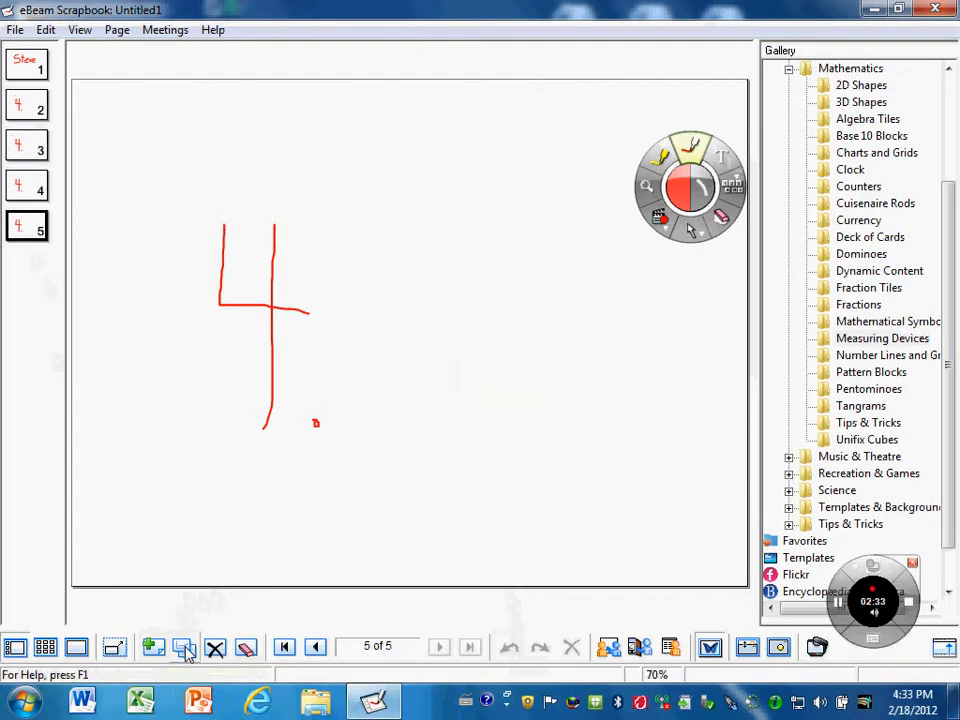
{"action": "left_click", "coordinate": [184, 650]}
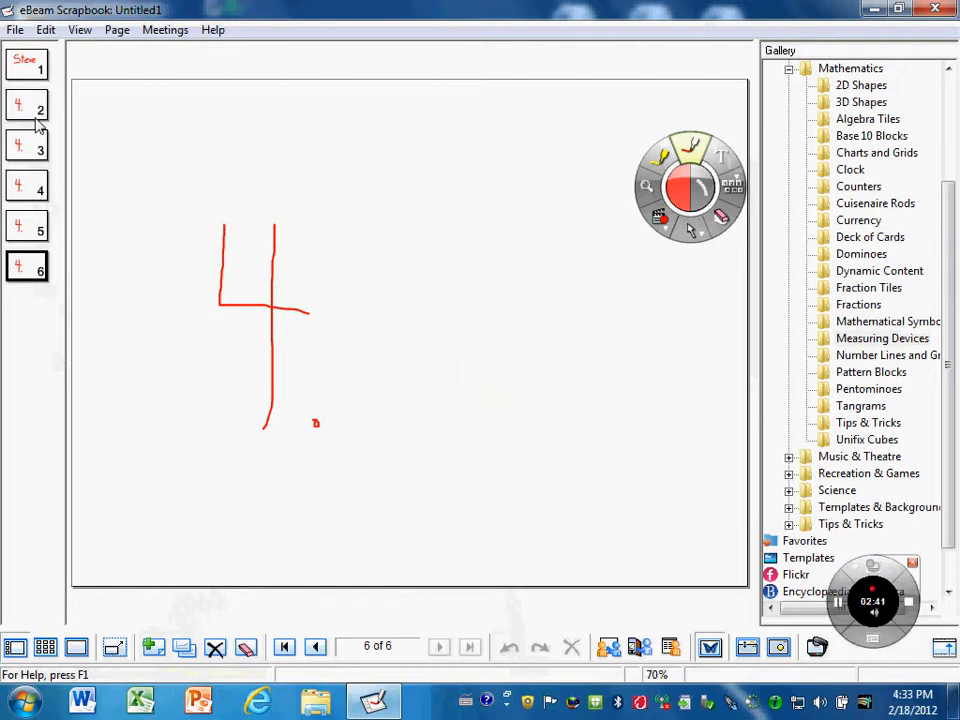
Handwrite a red "c" after the "4." on page 4
{"action": "left_click", "coordinate": [38, 72]}
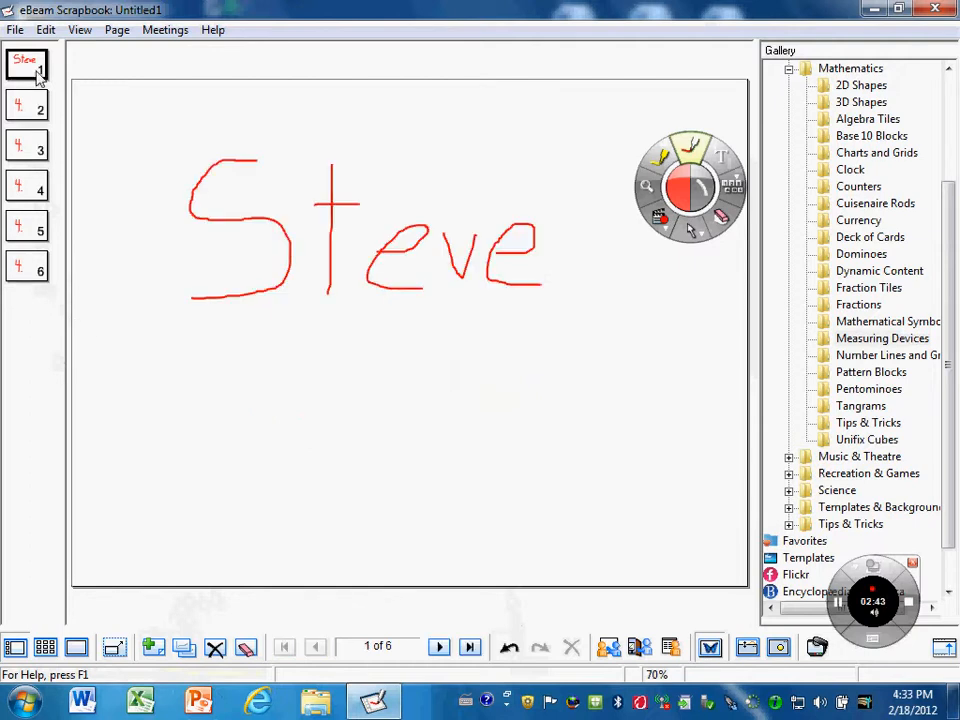
{"action": "left_click", "coordinate": [36, 188]}
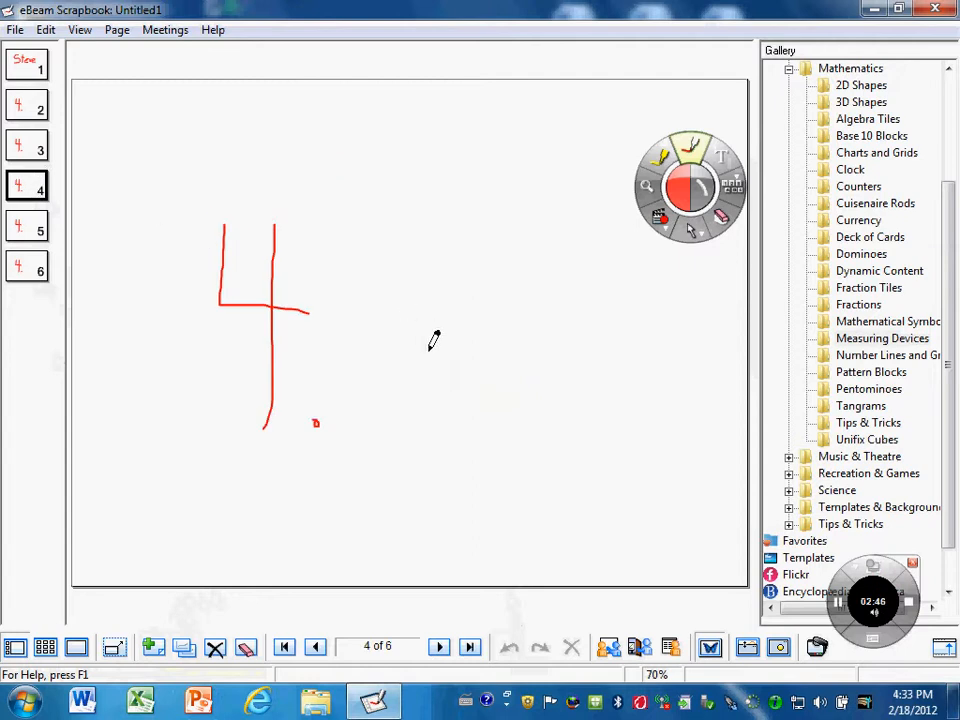
{"action": "mouse_move", "coordinate": [429, 350]}
{"action": "left_mouse_down"}
{"action": "mouse_move", "coordinate": [385, 385]}
{"action": "mouse_move", "coordinate": [411, 410]}
{"action": "mouse_move", "coordinate": [460, 414]}
{"action": "left_mouse_up"}
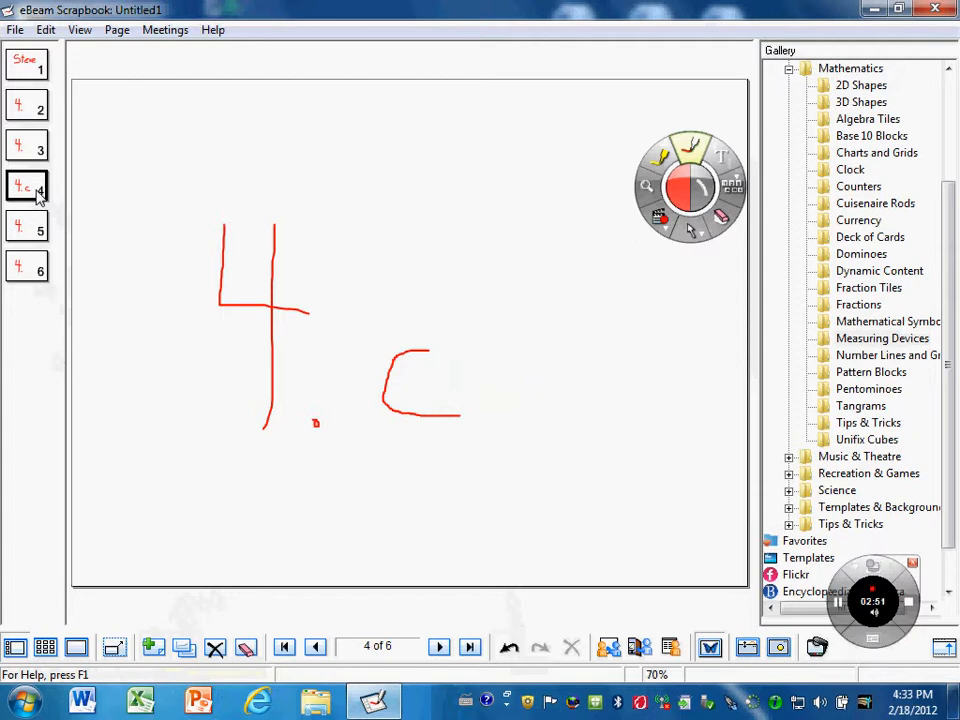
Handwrite a red "a" after the "4." on page 2 and a "b" on page 3
{"action": "left_click", "coordinate": [37, 117]}
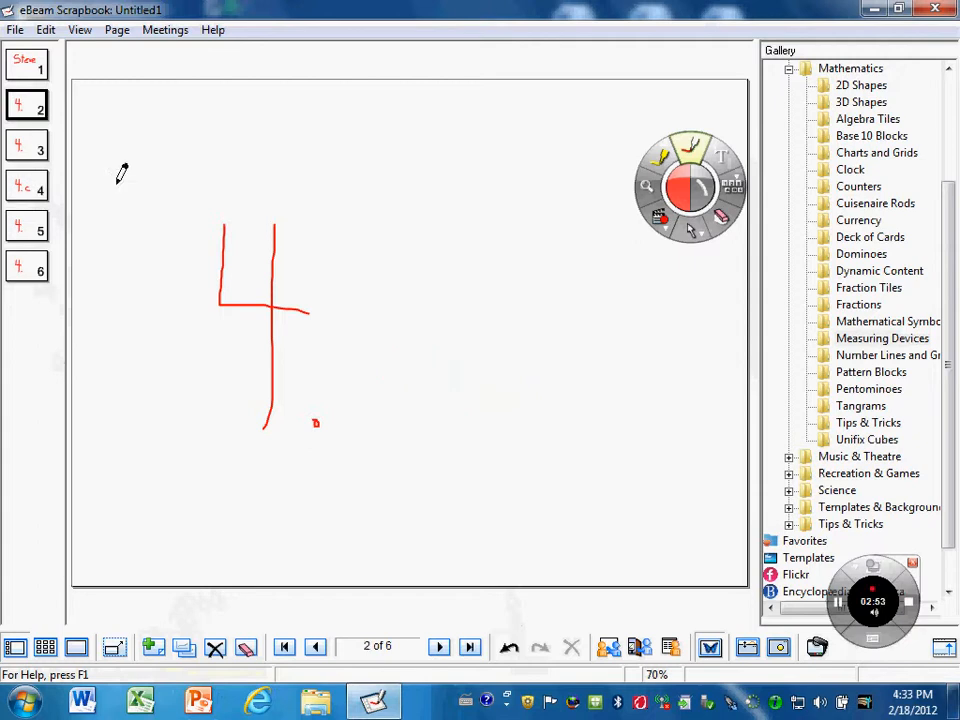
{"action": "mouse_move", "coordinate": [410, 351]}
{"action": "left_mouse_down"}
{"action": "mouse_move", "coordinate": [368, 405]}
{"action": "mouse_move", "coordinate": [409, 347]}
{"action": "mouse_move", "coordinate": [416, 408]}
{"action": "left_mouse_up"}
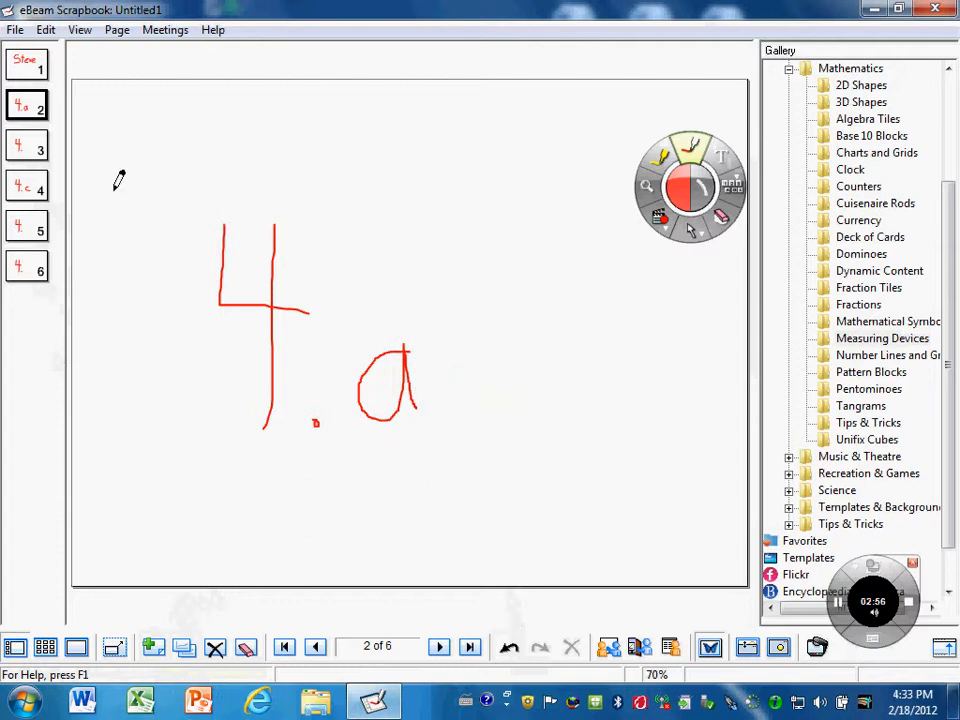
{"action": "left_click", "coordinate": [35, 147]}
{"action": "mouse_move", "coordinate": [357, 238]}
{"action": "left_mouse_down"}
{"action": "mouse_move", "coordinate": [362, 390]}
{"action": "mouse_move", "coordinate": [389, 342]}
{"action": "mouse_move", "coordinate": [366, 402]}
{"action": "left_mouse_up"}
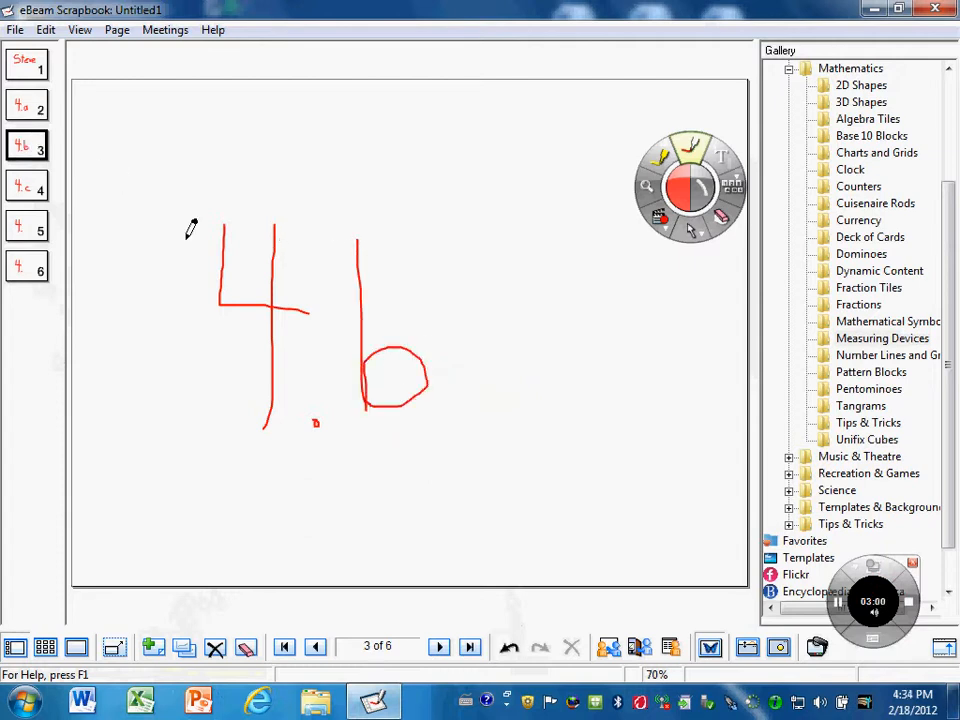
Check the lettered pages 4, 3 and 2, and handwrite a red "d" after the "4." on page 5
{"action": "left_click", "coordinate": [36, 186]}
{"action": "left_click", "coordinate": [35, 147]}
{"action": "left_click", "coordinate": [30, 106]}
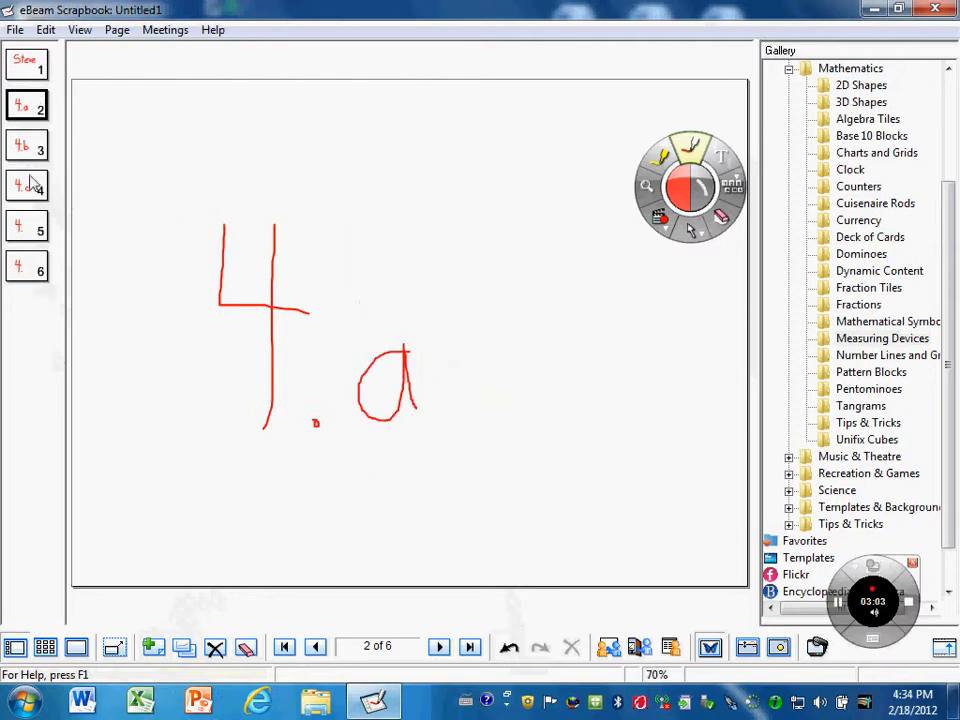
{"action": "left_click", "coordinate": [36, 226]}
{"action": "left_click_drag", "start_coordinate": [406, 248], "coordinate": [407, 413]}
{"action": "mouse_move", "coordinate": [406, 365]}
{"action": "left_mouse_down"}
{"action": "mouse_move", "coordinate": [360, 375]}
{"action": "mouse_move", "coordinate": [371, 416]}
{"action": "mouse_move", "coordinate": [409, 413]}
{"action": "left_mouse_up"}
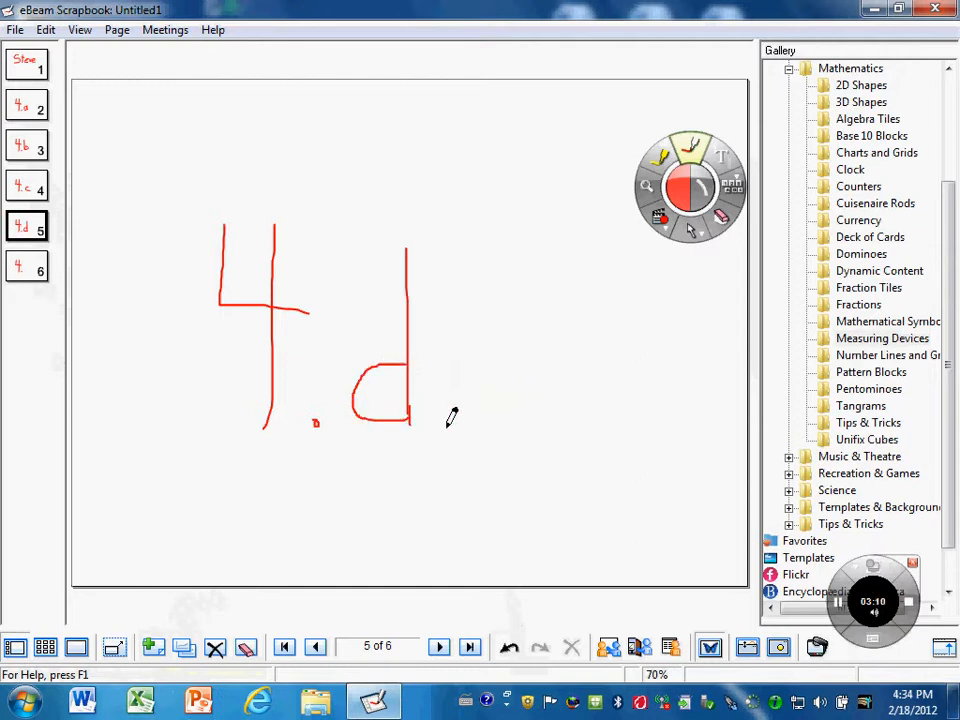
Start a text box beside the handwritten "4.d" on page 5 and bring up the on-screen keyboard
{"action": "left_click", "coordinate": [724, 160]}
{"action": "left_click_drag", "start_coordinate": [575, 291], "coordinate": [651, 340]}
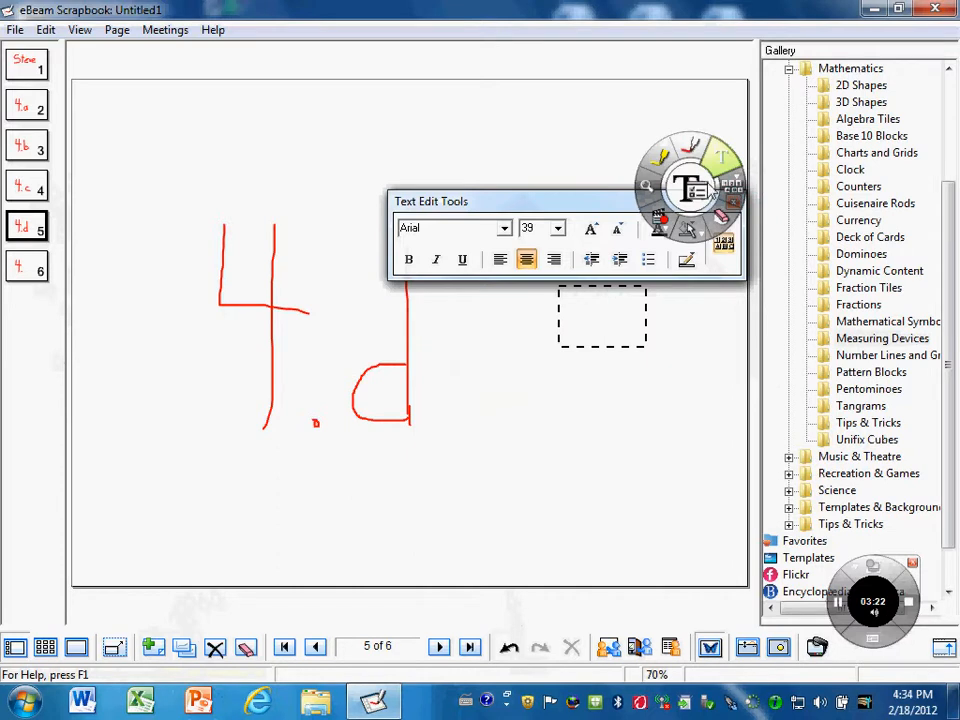
{"action": "left_click", "coordinate": [732, 186]}
{"action": "left_click_drag", "start_coordinate": [437, 193], "coordinate": [450, 126]}
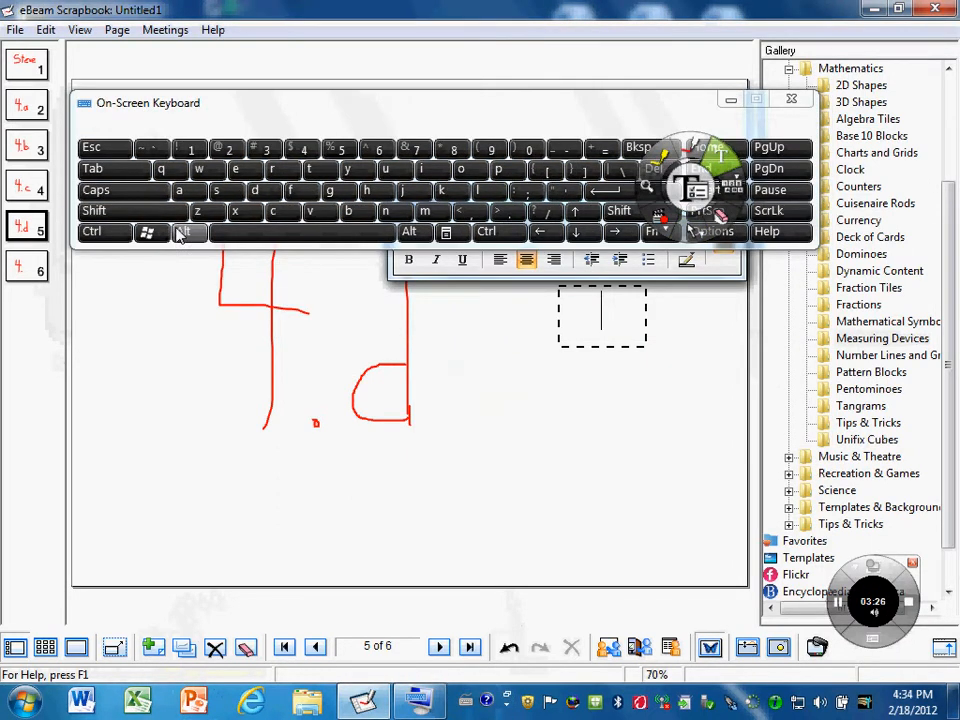
Enter the first name in lowercase in page 5's text box with the on-screen keyboard and finish the text
{"action": "left_click", "coordinate": [126, 210]}
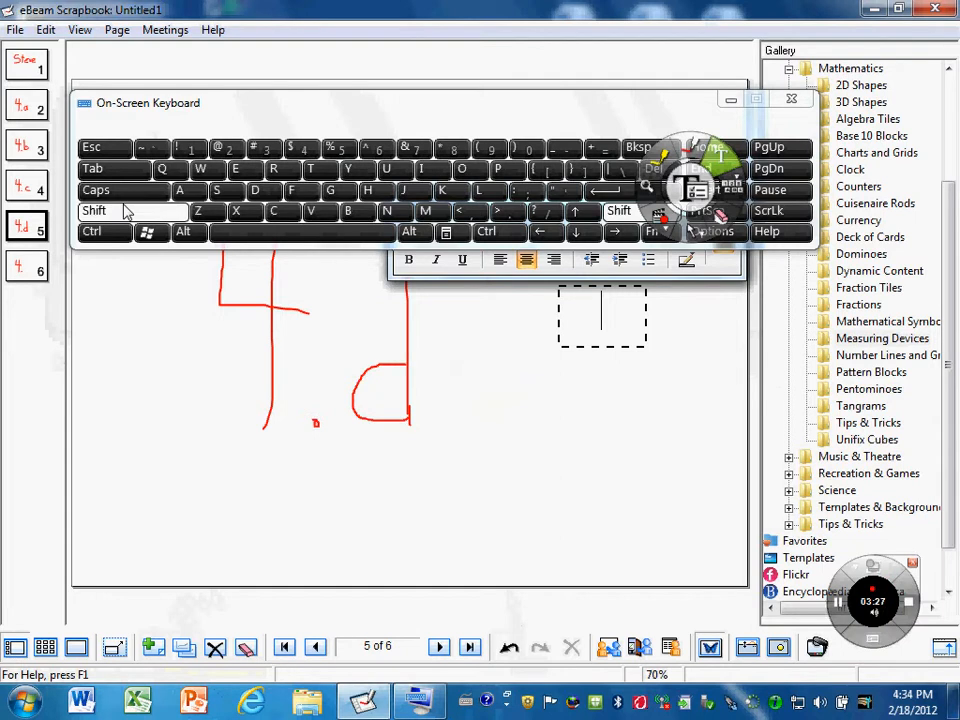
{"action": "left_click", "coordinate": [227, 190]}
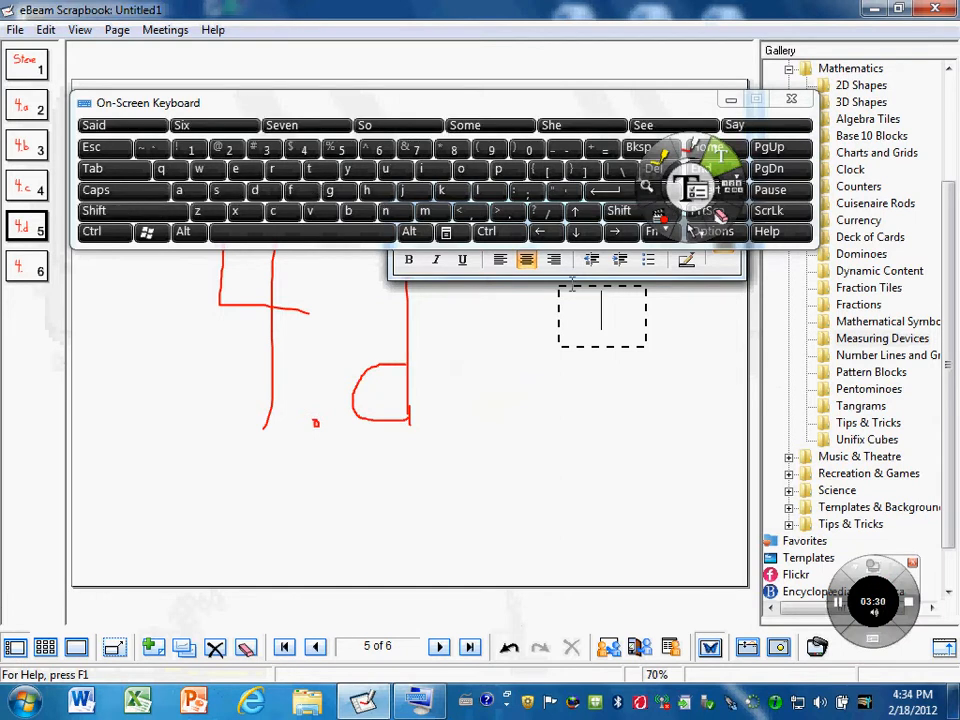
{"action": "double_click", "coordinate": [597, 311]}
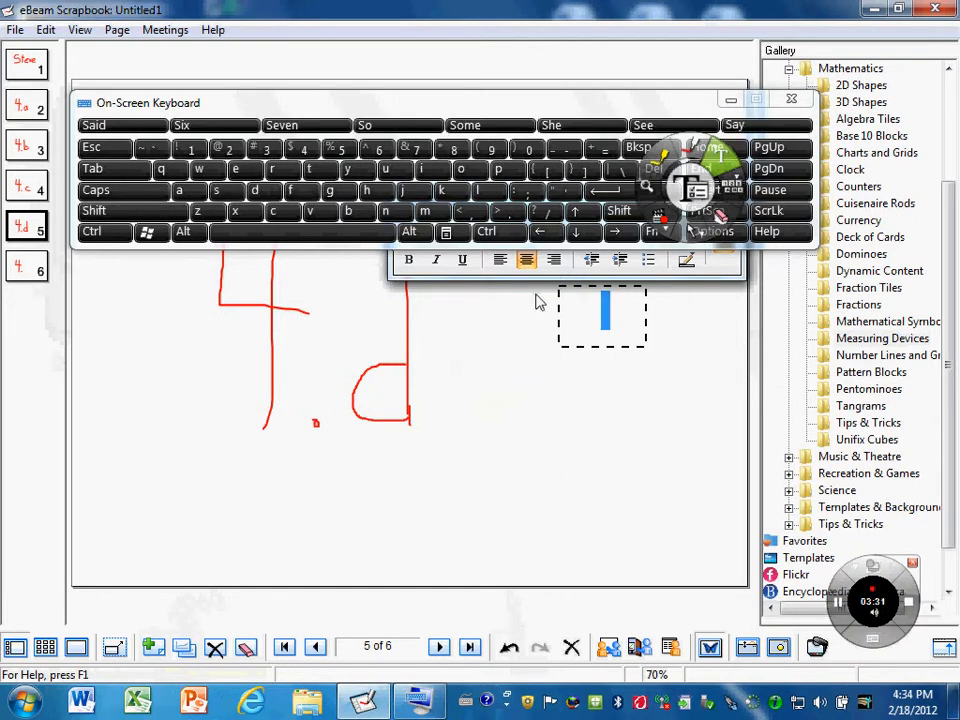
{"action": "left_click", "coordinate": [216, 189]}
{"action": "left_click", "coordinate": [309, 168]}
{"action": "left_click", "coordinate": [238, 168]}
{"action": "left_click", "coordinate": [314, 211]}
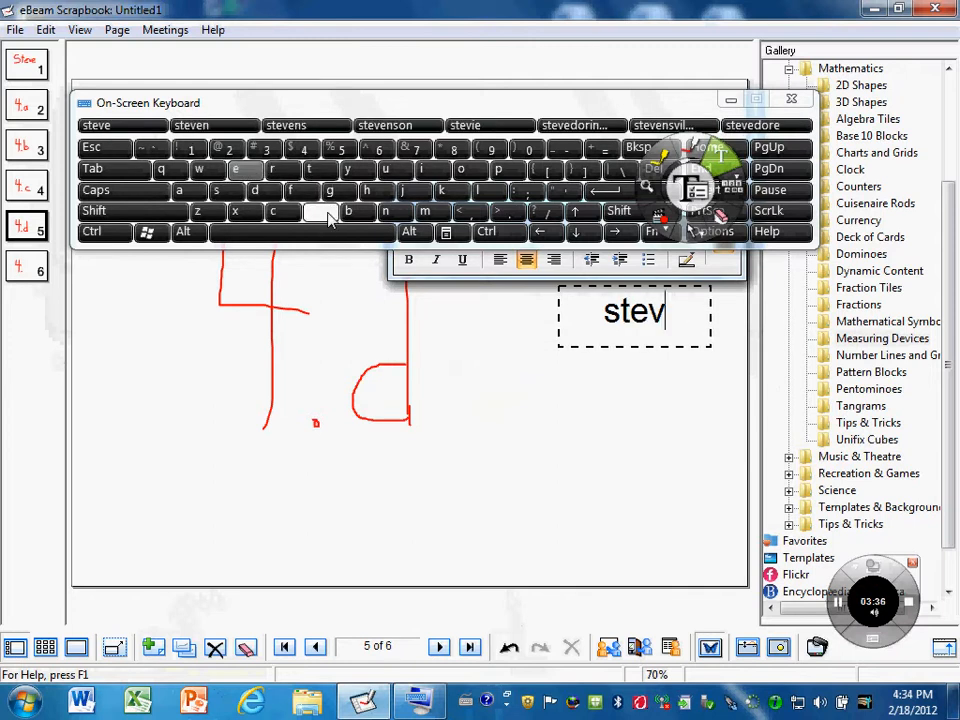
{"action": "left_click", "coordinate": [245, 170]}
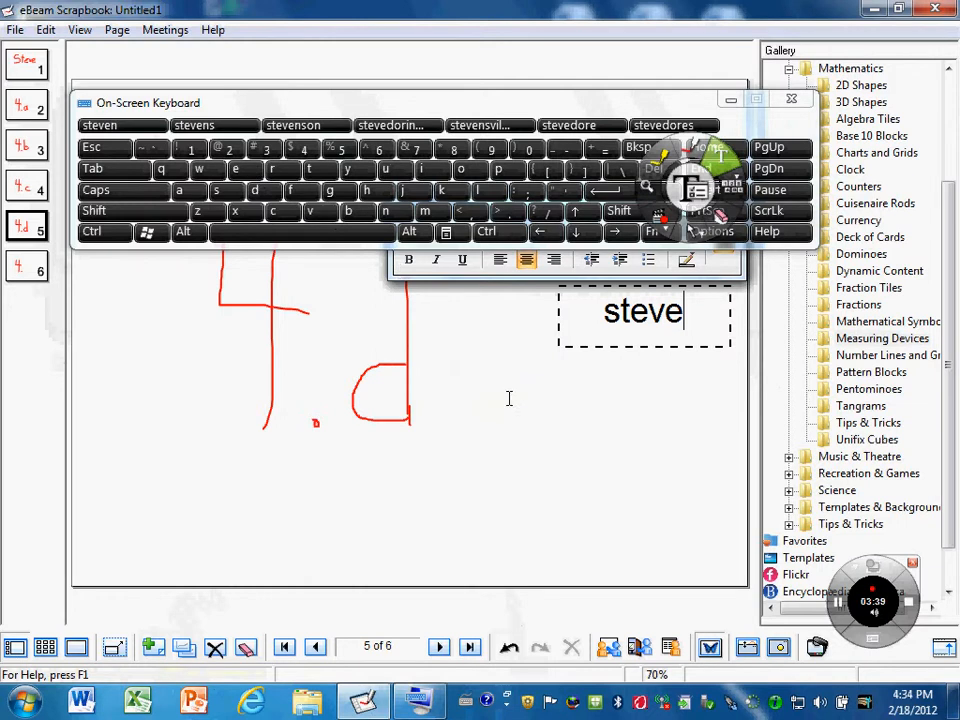
{"action": "left_click", "coordinate": [564, 482]}
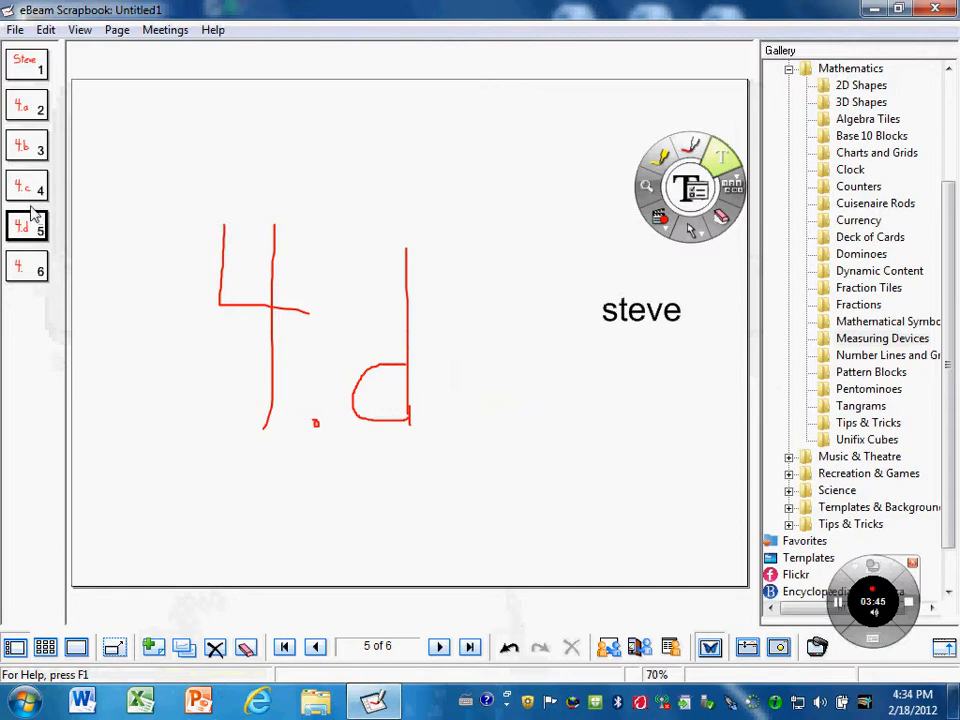
Clear all content from page 6 and delete the emptied page
{"action": "left_click", "coordinate": [33, 270]}
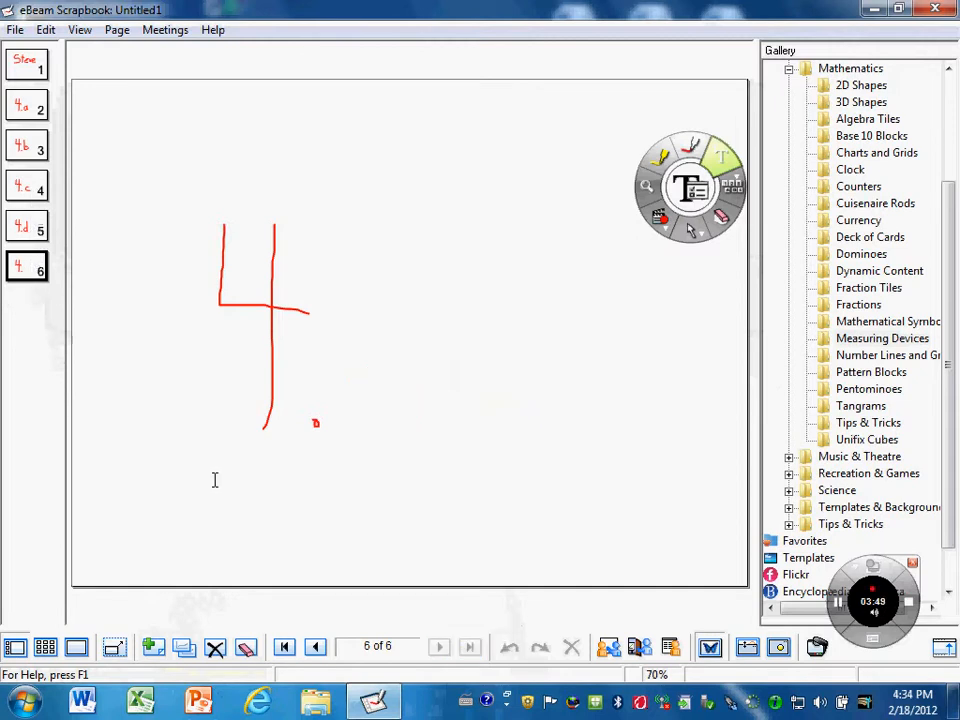
{"action": "left_click", "coordinate": [256, 657]}
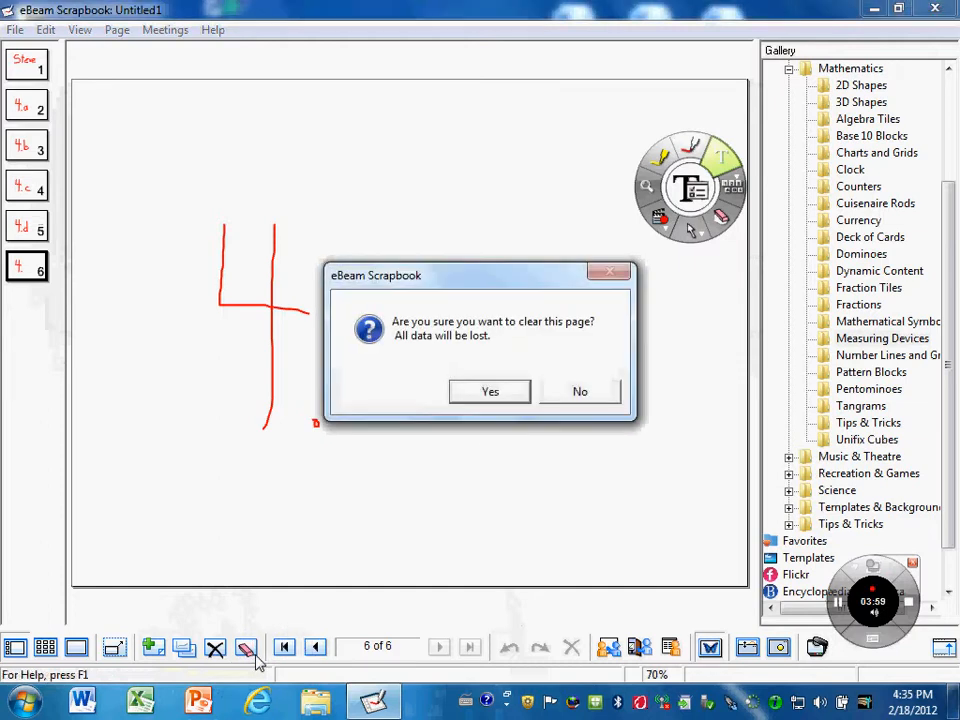
{"action": "left_click", "coordinate": [511, 396]}
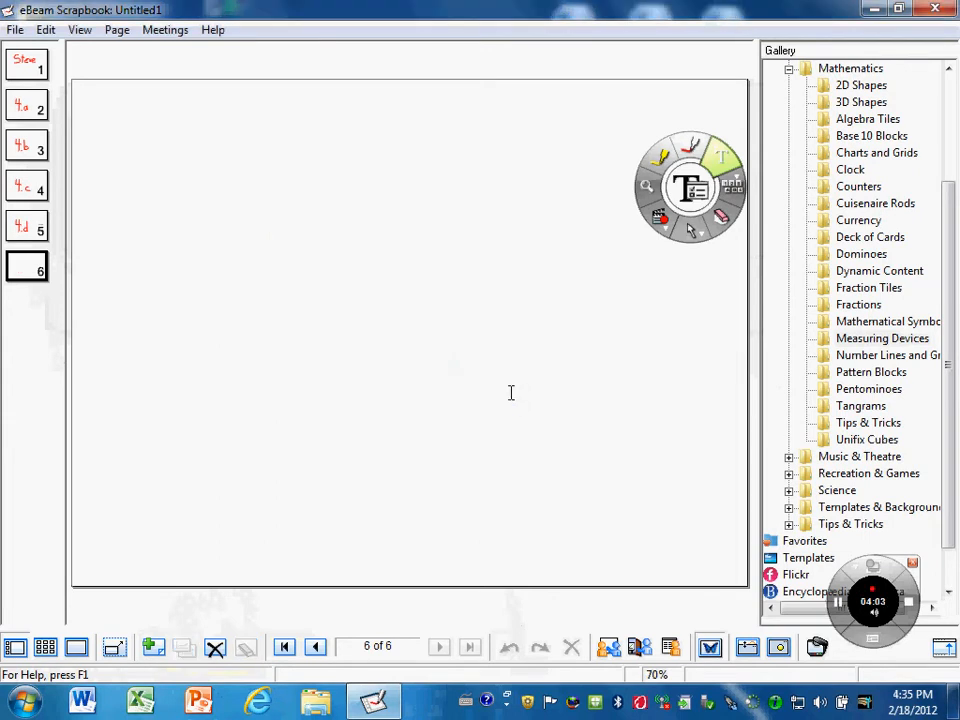
{"action": "left_click", "coordinate": [214, 650]}
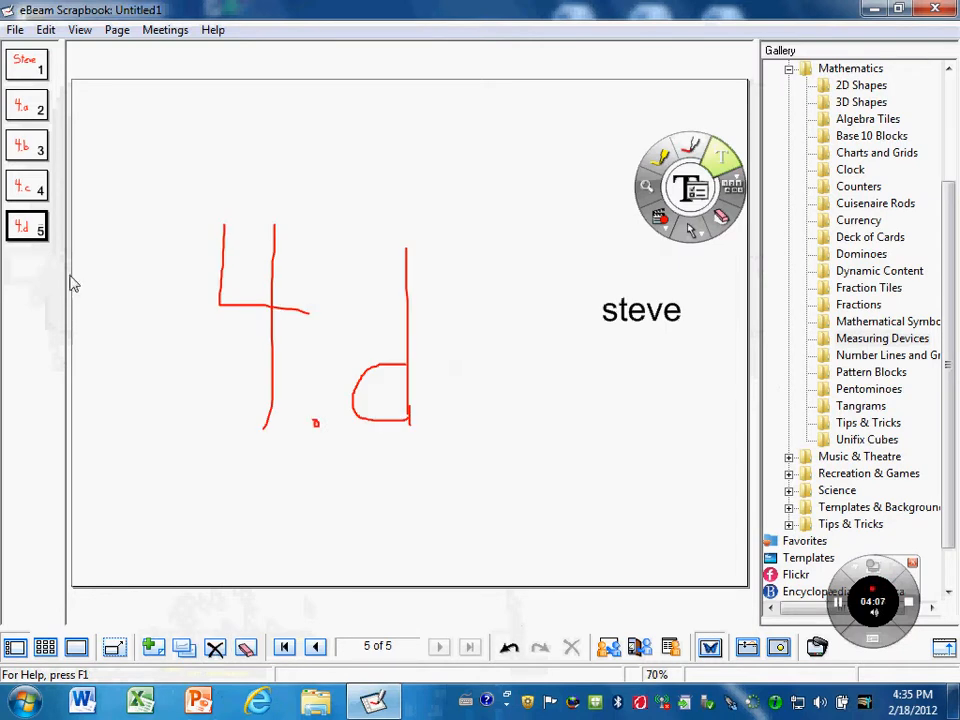
Review the remaining scrapbook pages in order from page 1 to page 5
{"action": "left_click", "coordinate": [35, 75]}
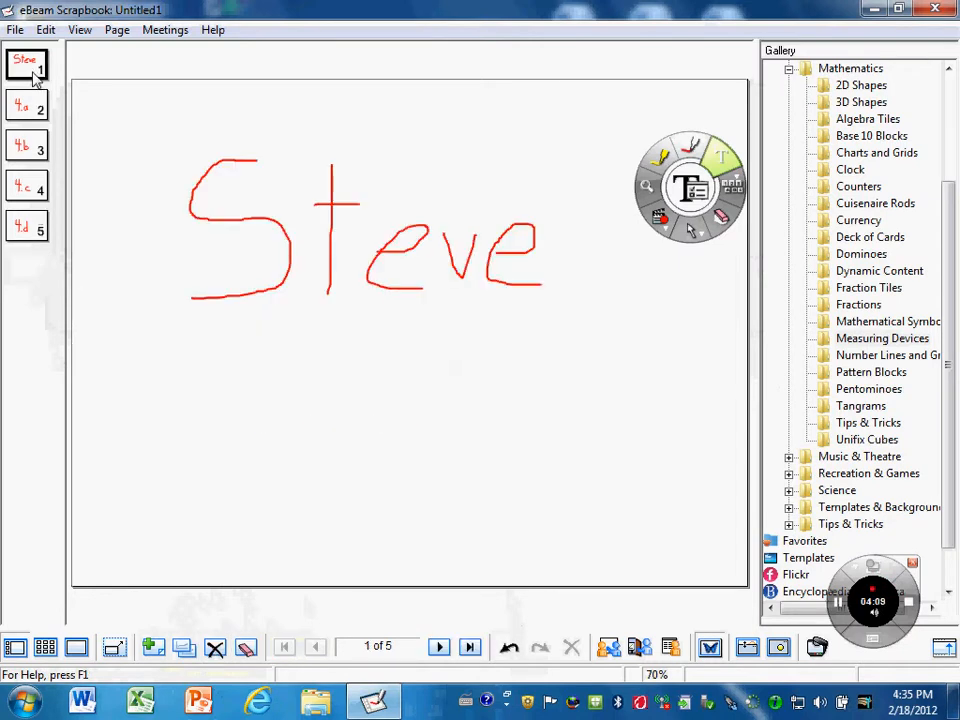
{"action": "left_click", "coordinate": [30, 100]}
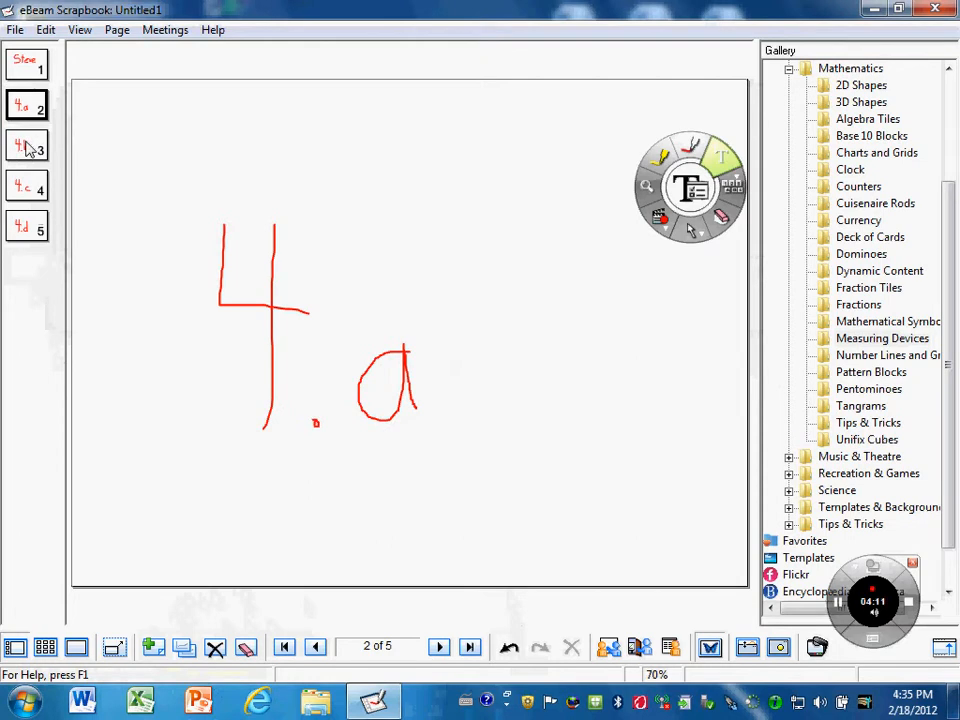
{"action": "left_click", "coordinate": [29, 148]}
{"action": "left_click", "coordinate": [30, 183]}
{"action": "left_click", "coordinate": [30, 225]}
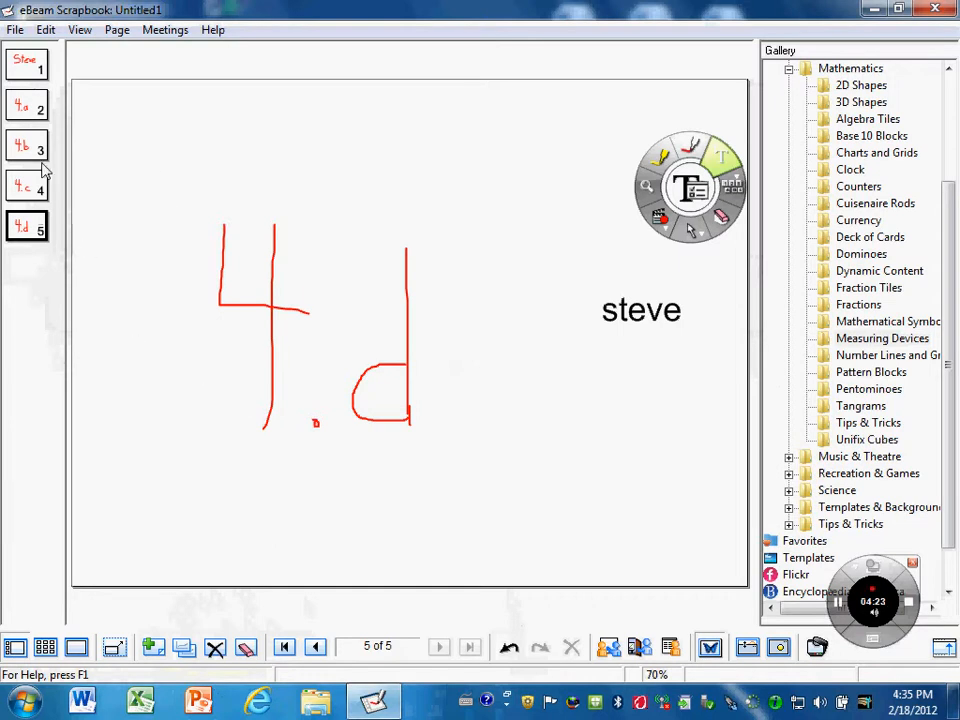
Save all pages of the scrapbook to the Desktop as "My Name.ESB" and close the scrapbook
{"action": "left_click", "coordinate": [16, 31]}
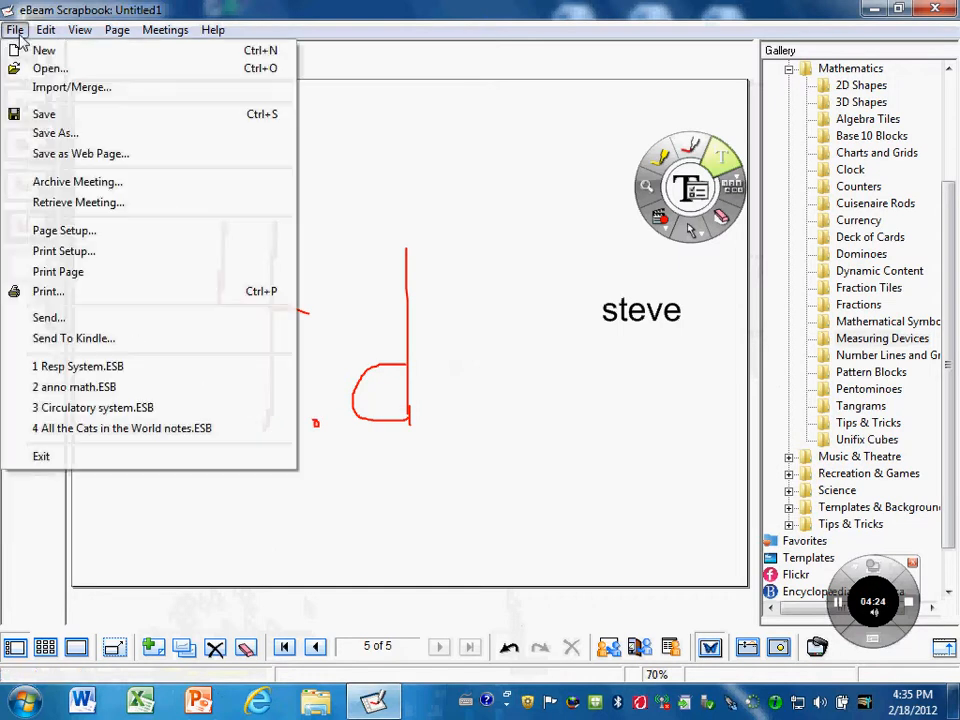
{"action": "left_click", "coordinate": [56, 118]}
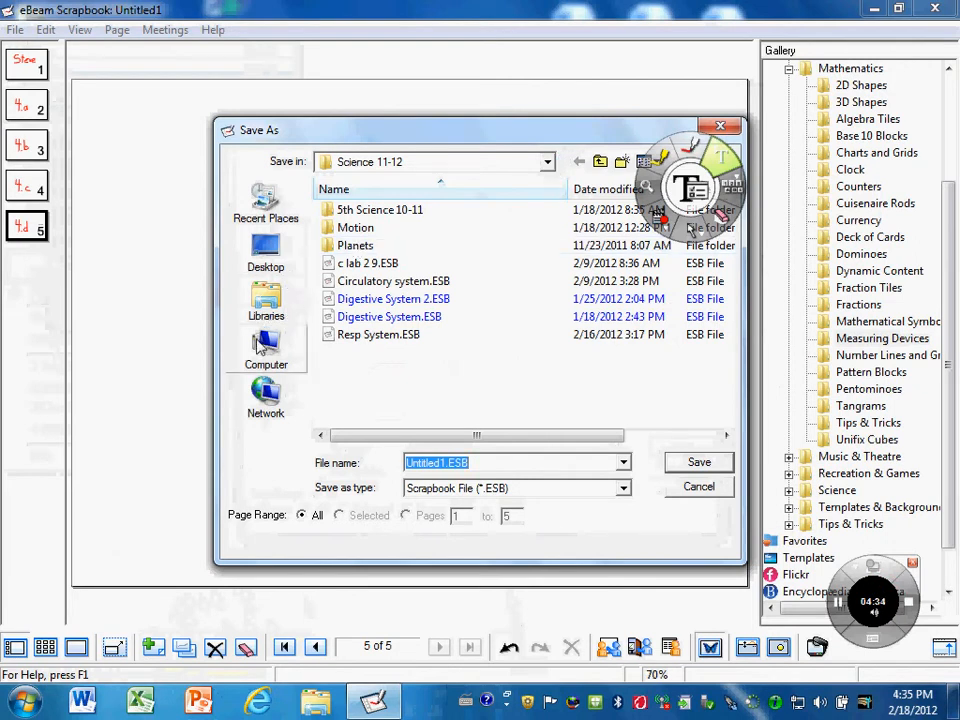
{"action": "left_click", "coordinate": [266, 256]}
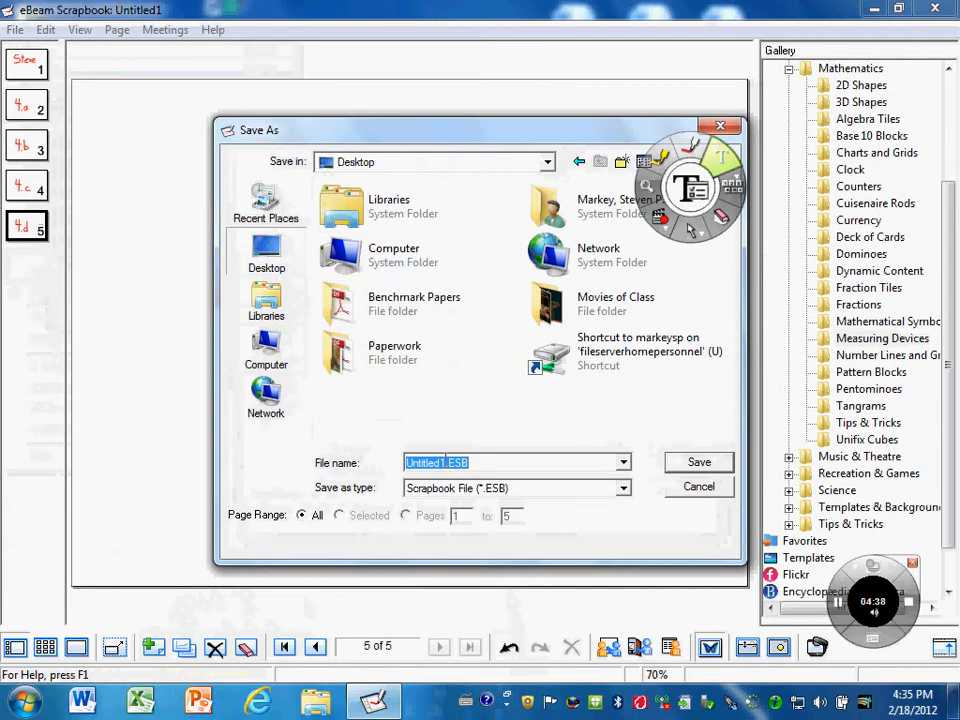
{"action": "double_click", "coordinate": [435, 463]}
{"action": "key", "text": "BackSpace"}
{"action": "type", "text": "My Name"}
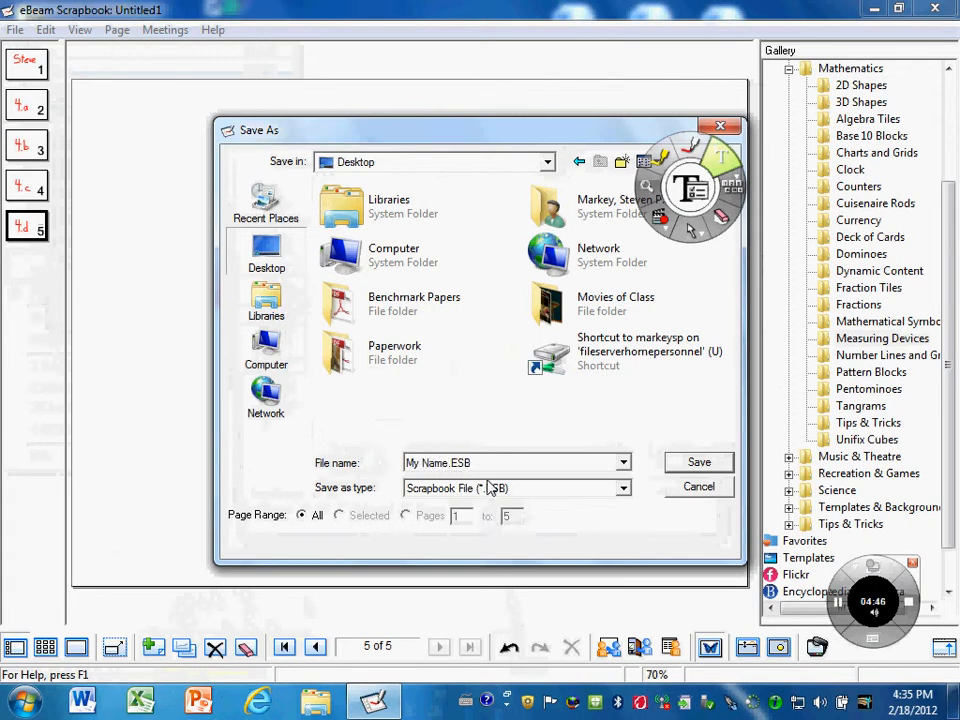
{"action": "left_click", "coordinate": [699, 462]}
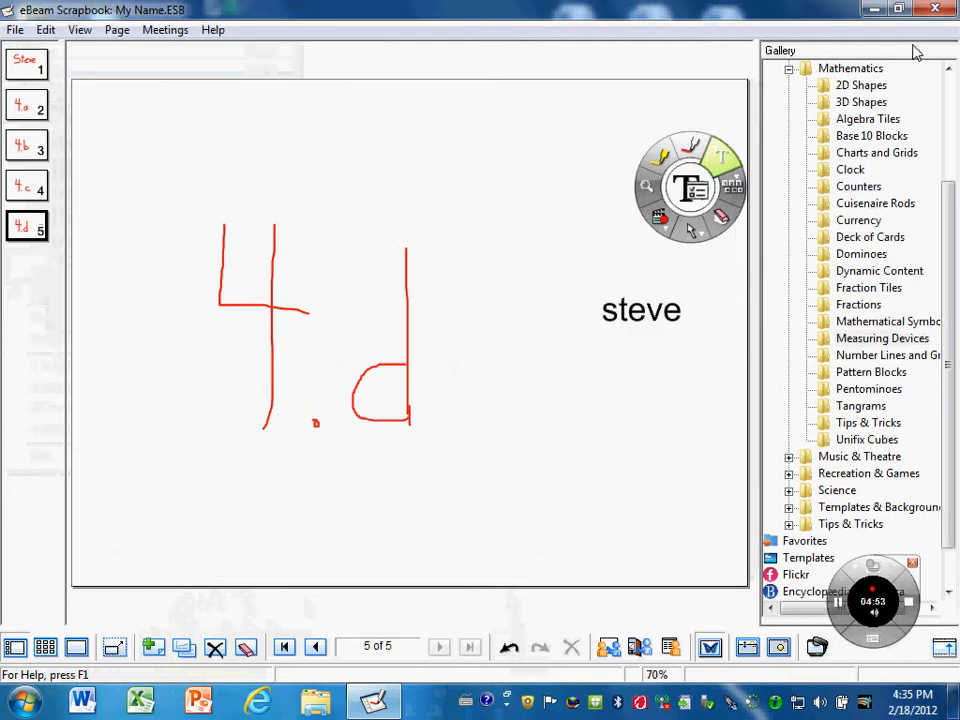
{"action": "left_click", "coordinate": [933, 10]}
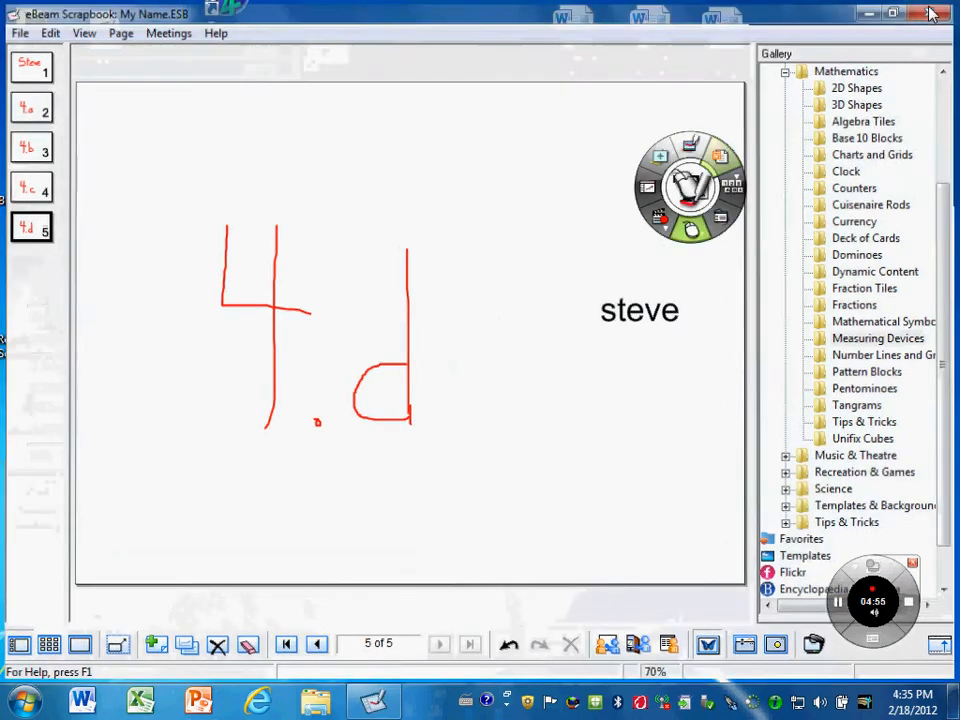
Rearrange the desktop by moving the eBeam tool palette, the Wednesday Schedule document and My Name.ESB to open areas
{"action": "left_click_drag", "start_coordinate": [676, 203], "coordinate": [765, 190]}
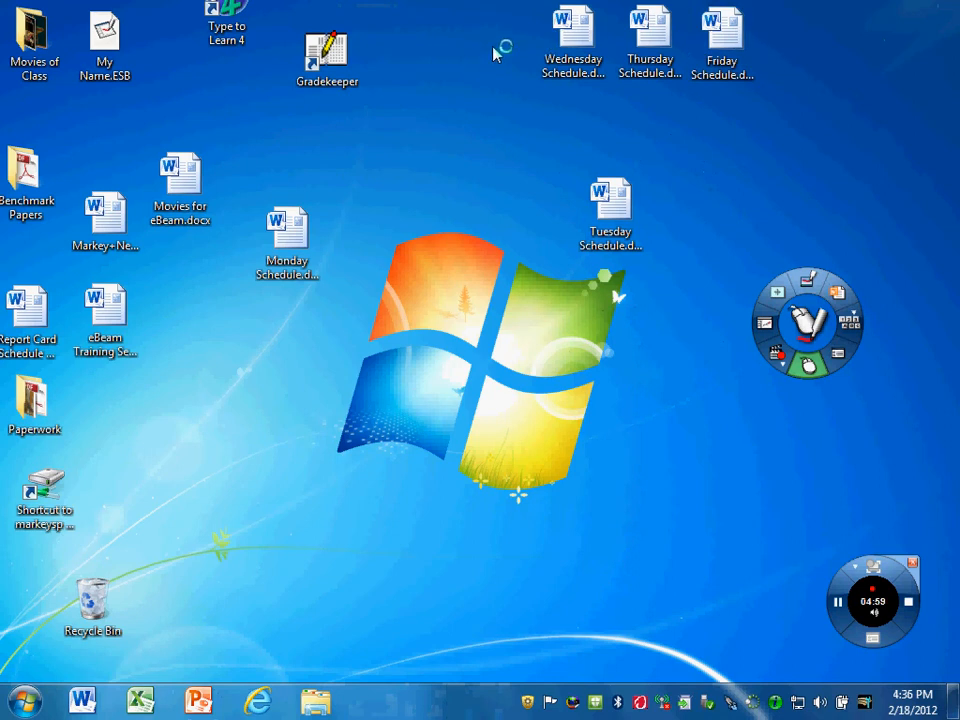
{"action": "left_click_drag", "start_coordinate": [573, 35], "coordinate": [388, 368]}
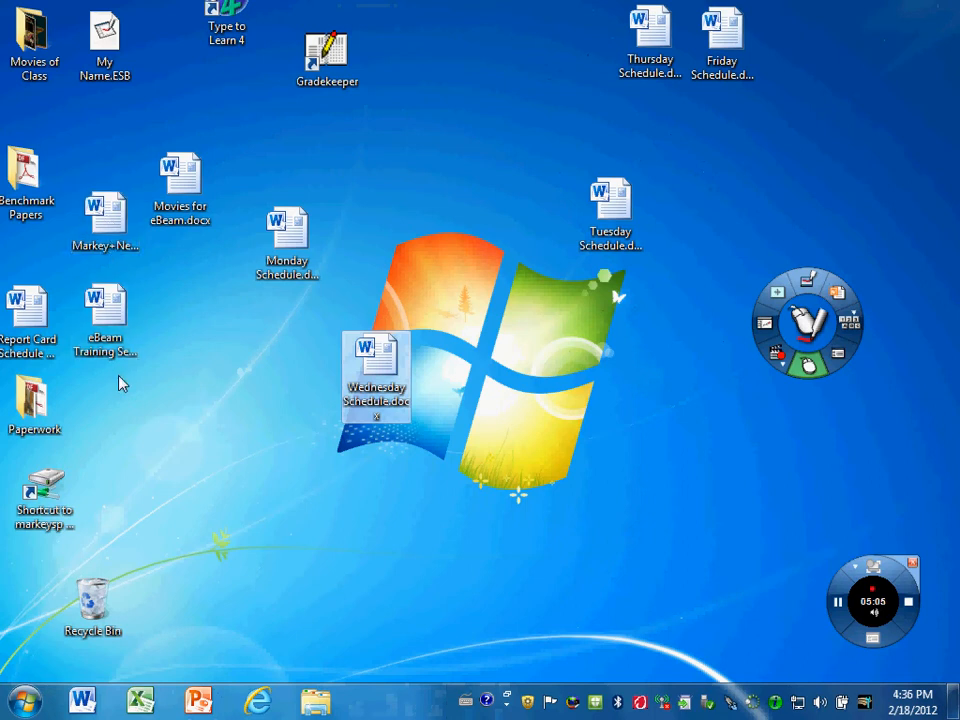
{"action": "left_click_drag", "start_coordinate": [103, 58], "coordinate": [707, 477]}
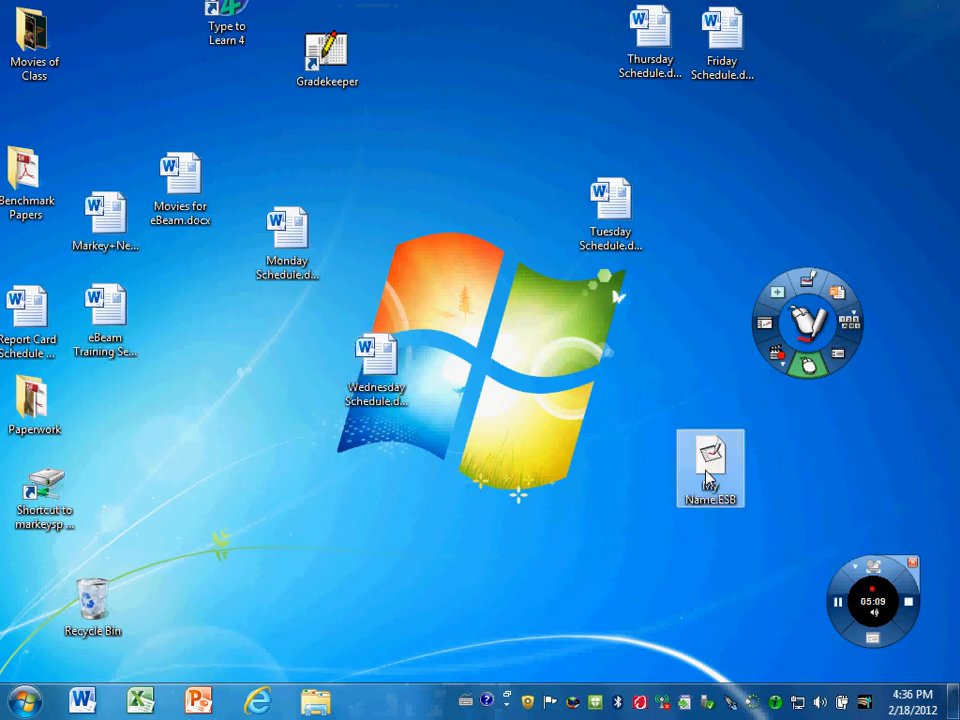